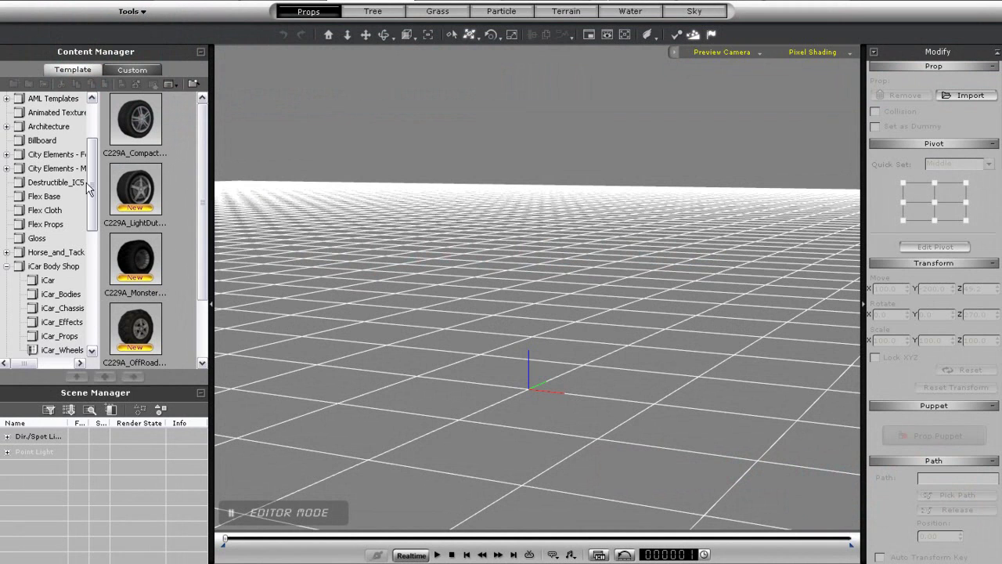
Add the 01 Motor A prop from the L1 templates to the scene and raise it to a Z position of about 69.6
scroll(79, 188, down, 6)
scroll(32, 185, up, 2)
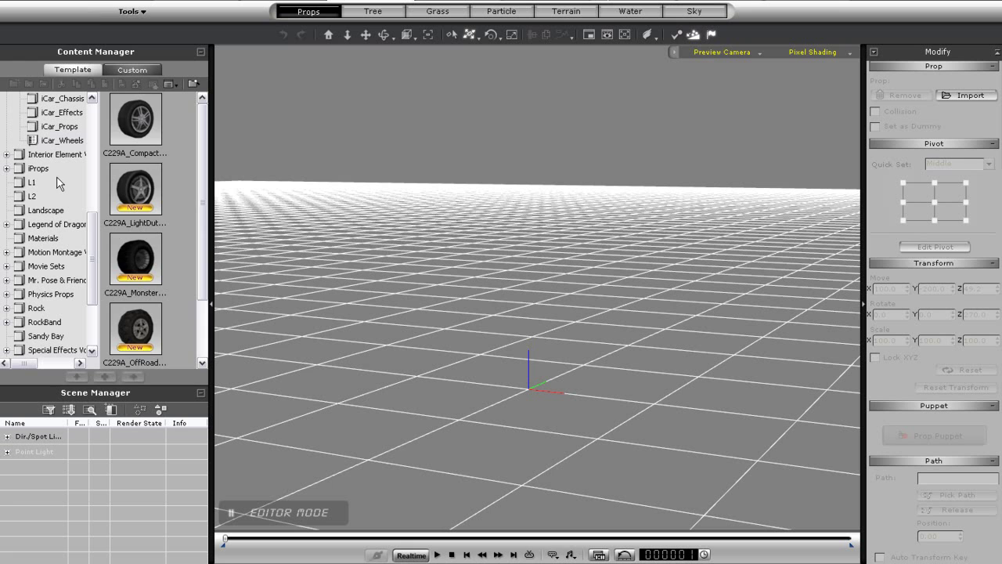
click(32, 183)
drag(135, 131, 505, 403)
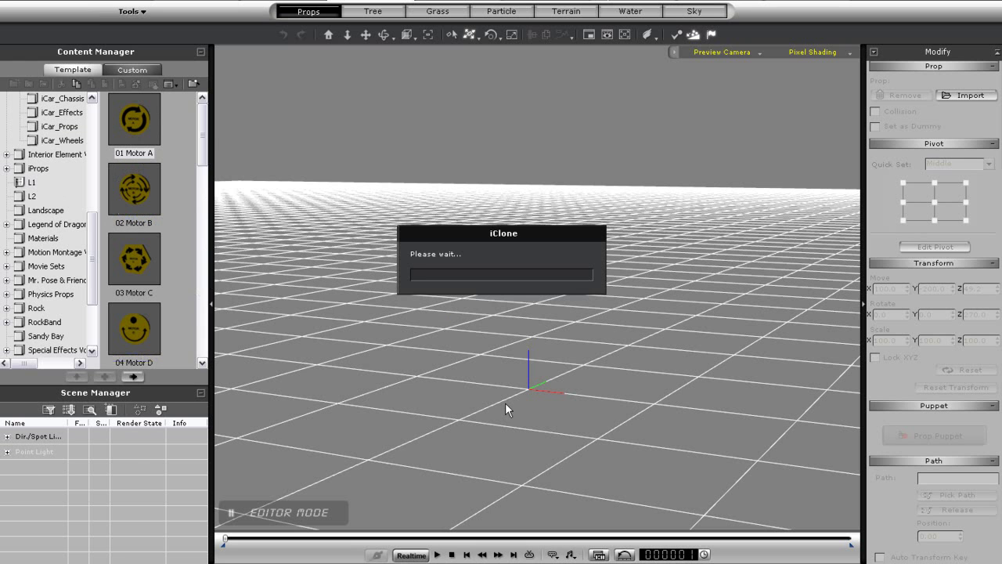
right_drag(495, 453, 630, 461)
scroll(629, 461, up, 5)
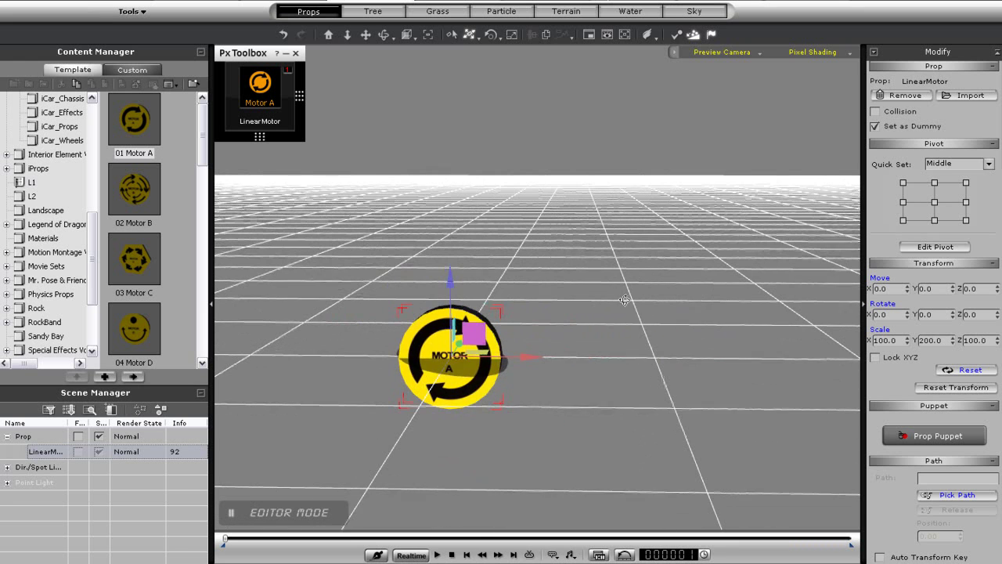
drag(450, 284, 449, 141)
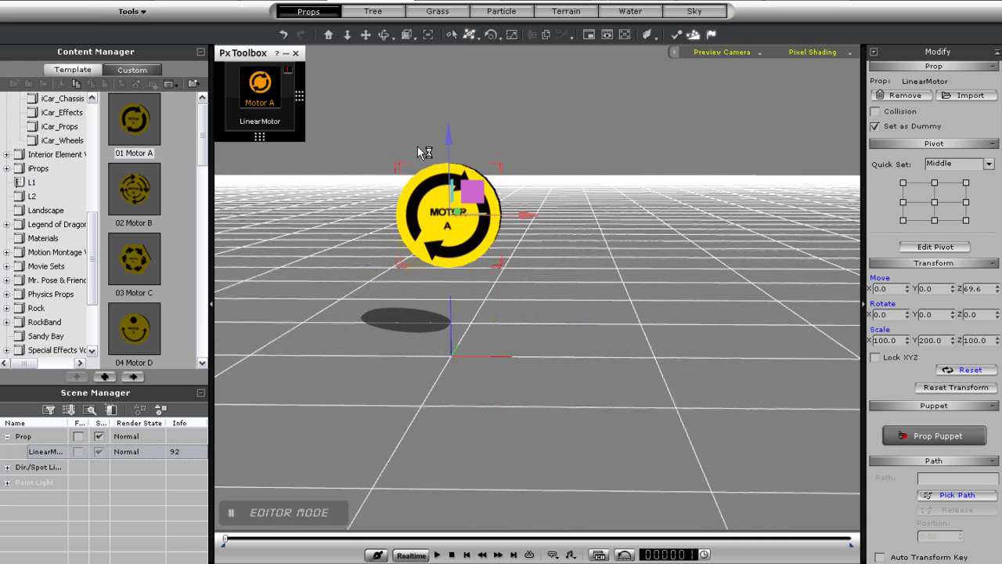
Add the sport car wheel from the iCar_Wheels templates to the scene beside Motor A
click(55, 140)
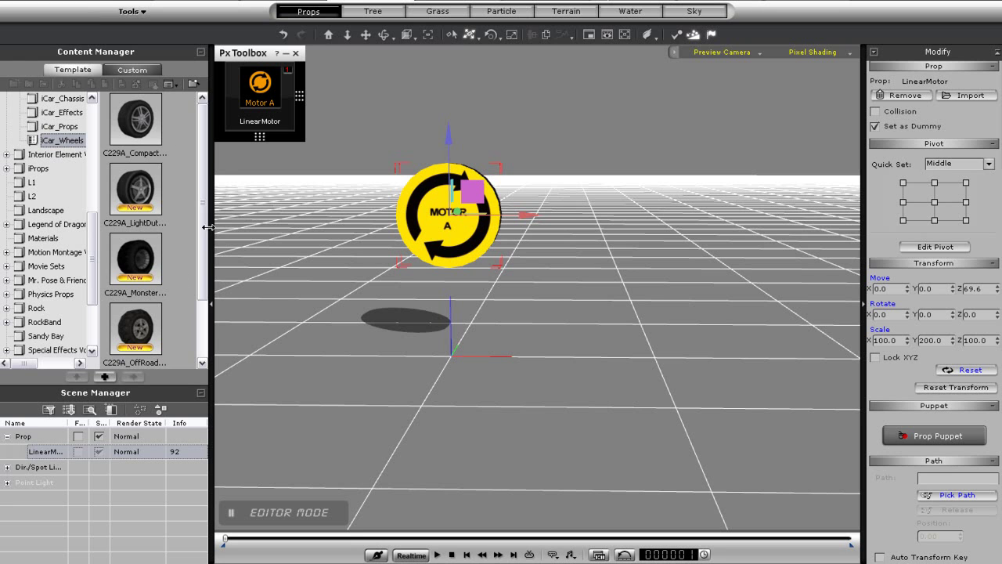
drag(203, 227, 205, 313)
drag(162, 339, 739, 409)
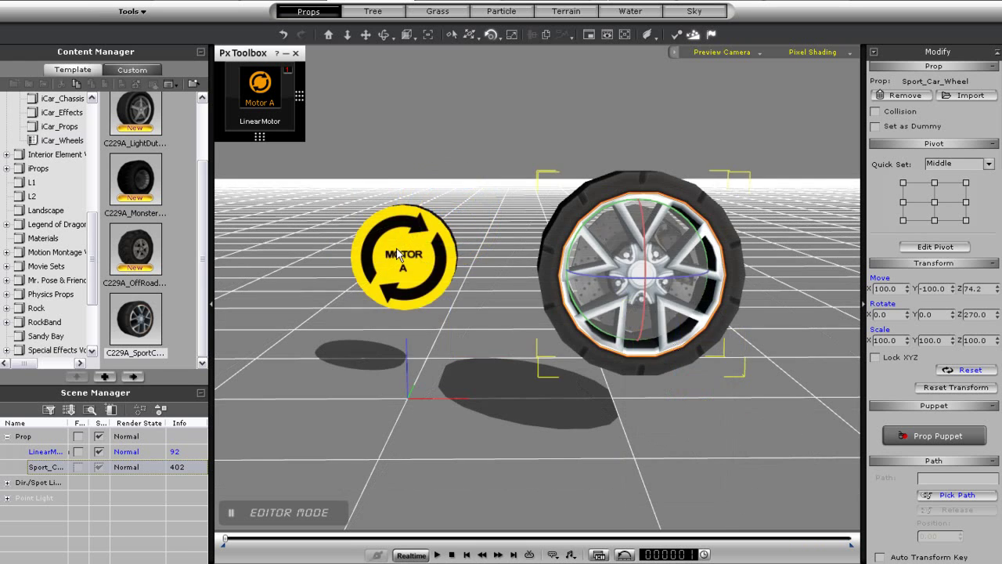
Test-run Motor A on its own with its motor controls and stop it
click(398, 252)
mouse_move(292, 110)
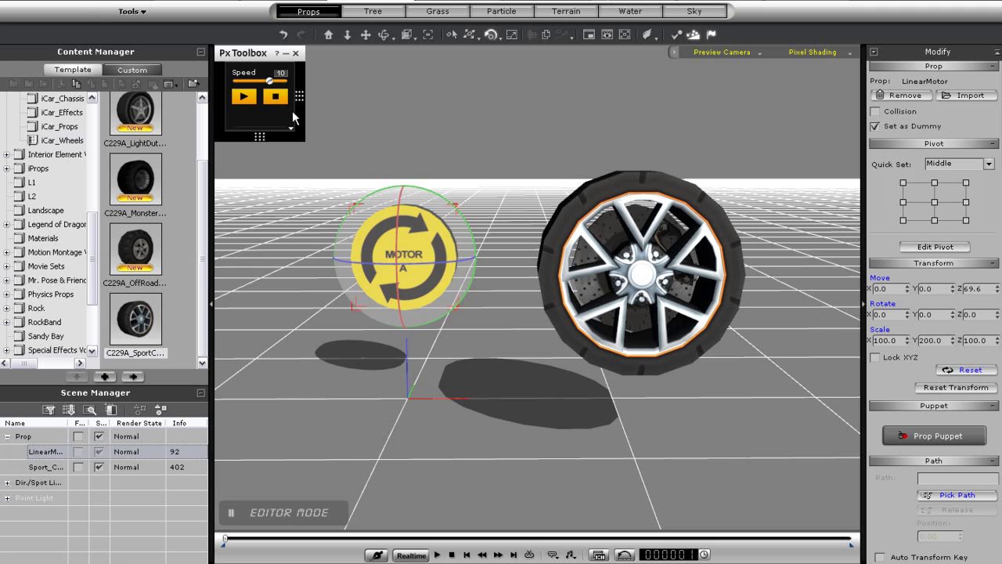
click(245, 94)
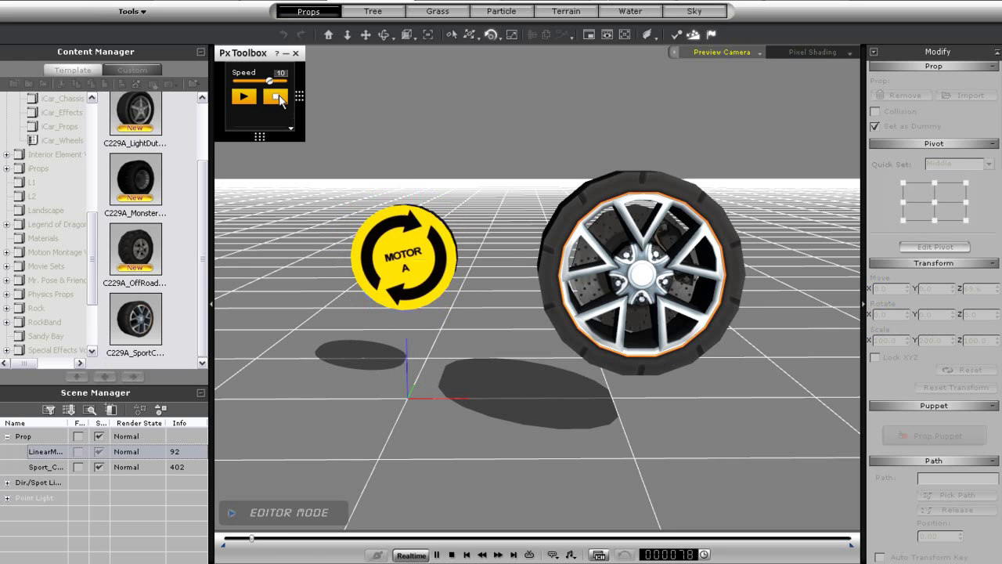
click(277, 95)
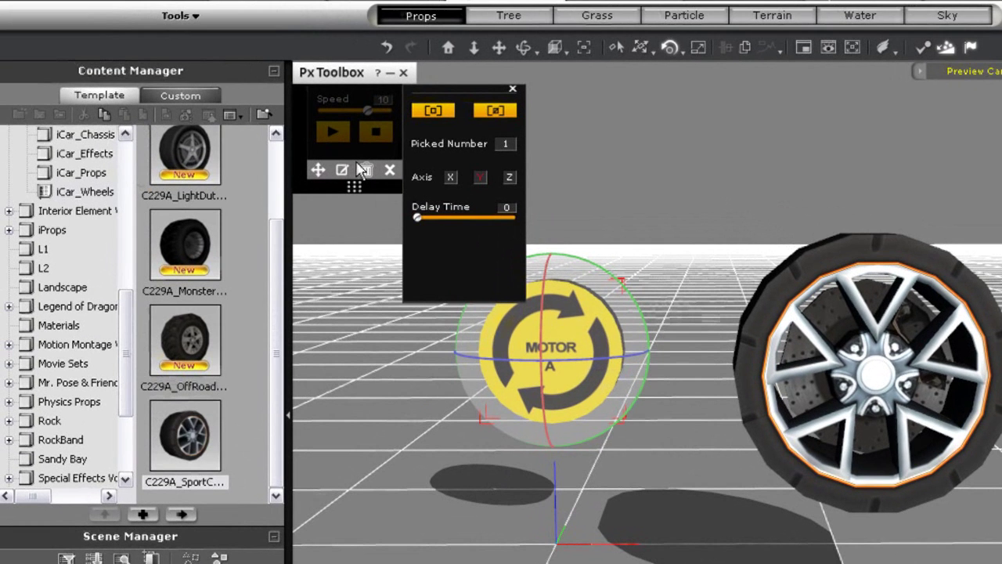
Pick the sport car wheel as an additional object driven by Motor A and close the motor settings
click(438, 112)
click(878, 365)
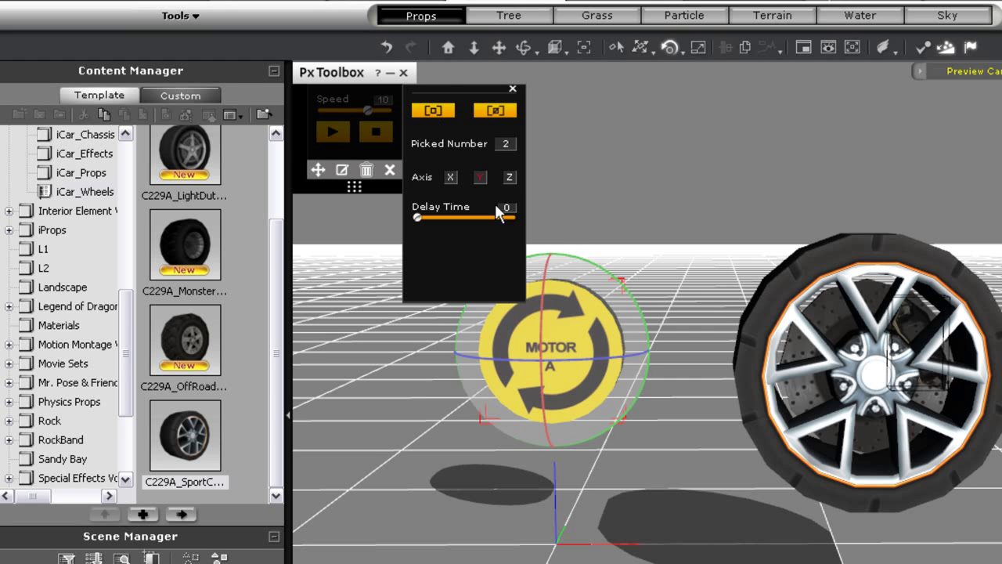
click(513, 89)
Run Motor A to preview the wheel's rotation about the Y axis and stop the playback
click(246, 97)
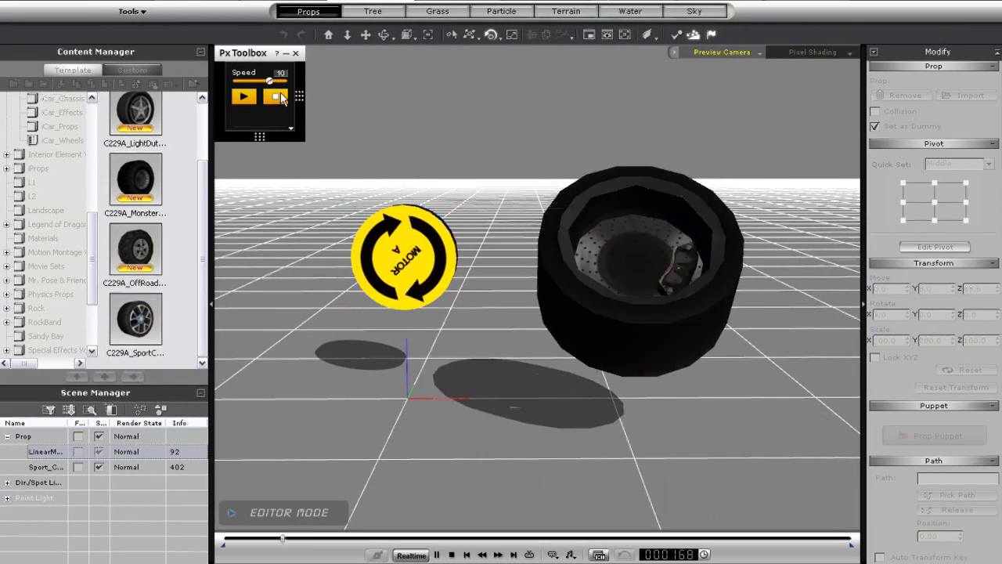
click(446, 202)
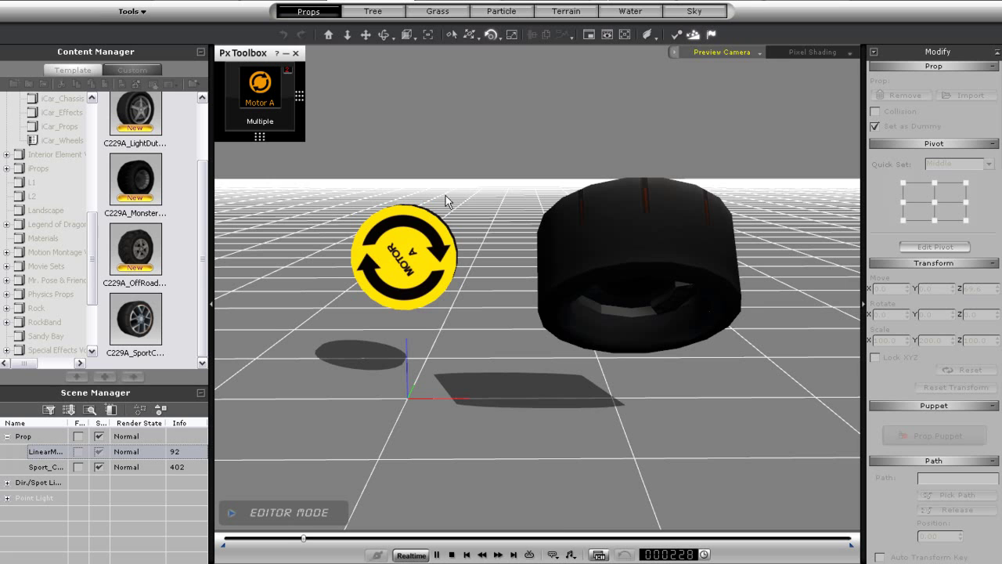
click(451, 554)
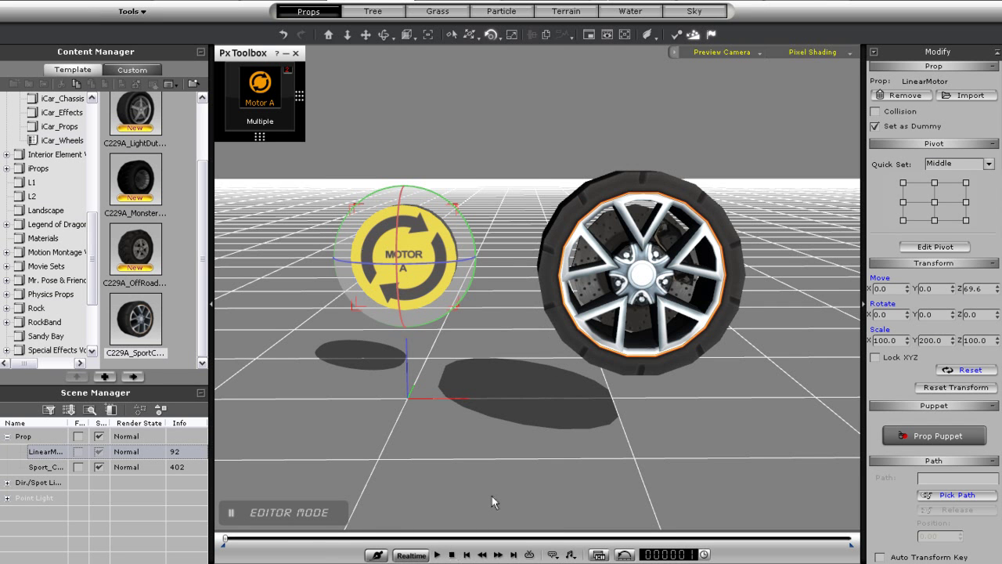
Compare the local and world axes of the car wheel and Motor A to find the wheel's spin axis
click(675, 290)
key(w)
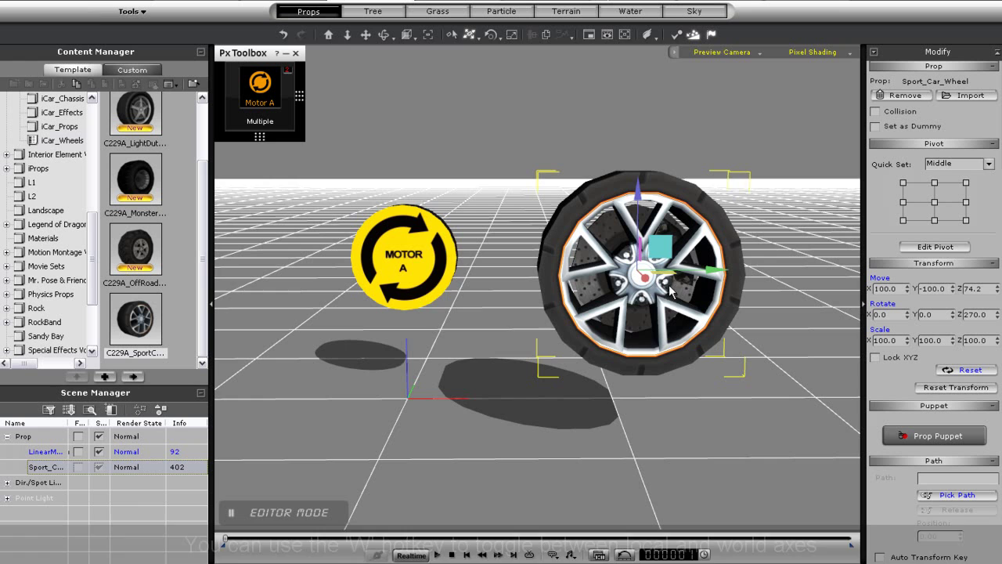
right_drag(559, 356, 557, 434)
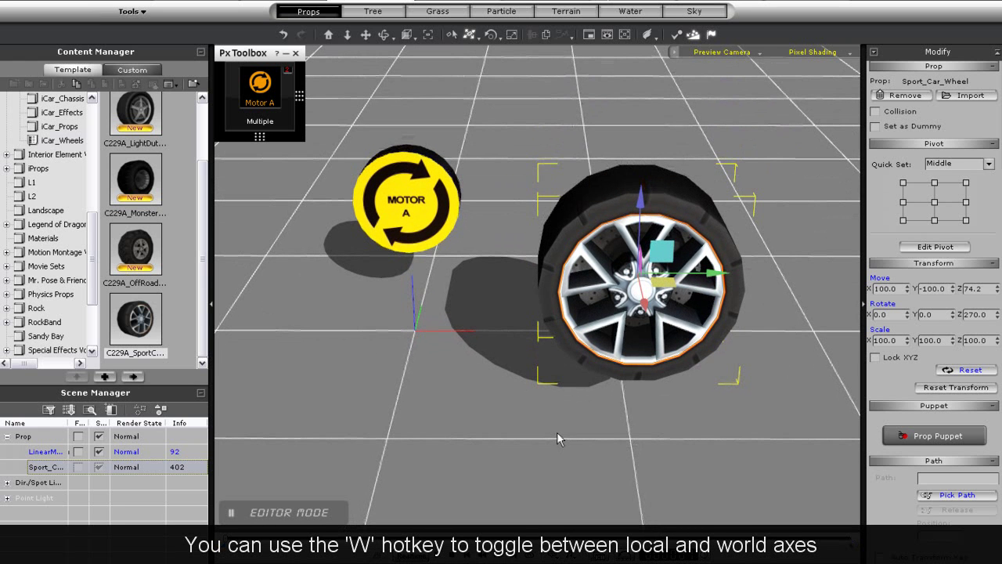
key(w)
click(473, 37)
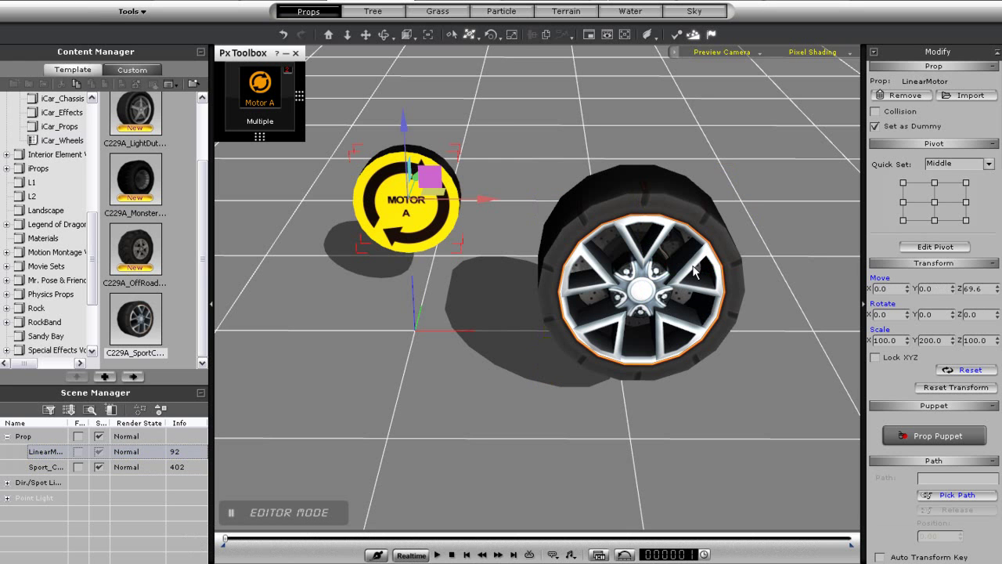
click(694, 270)
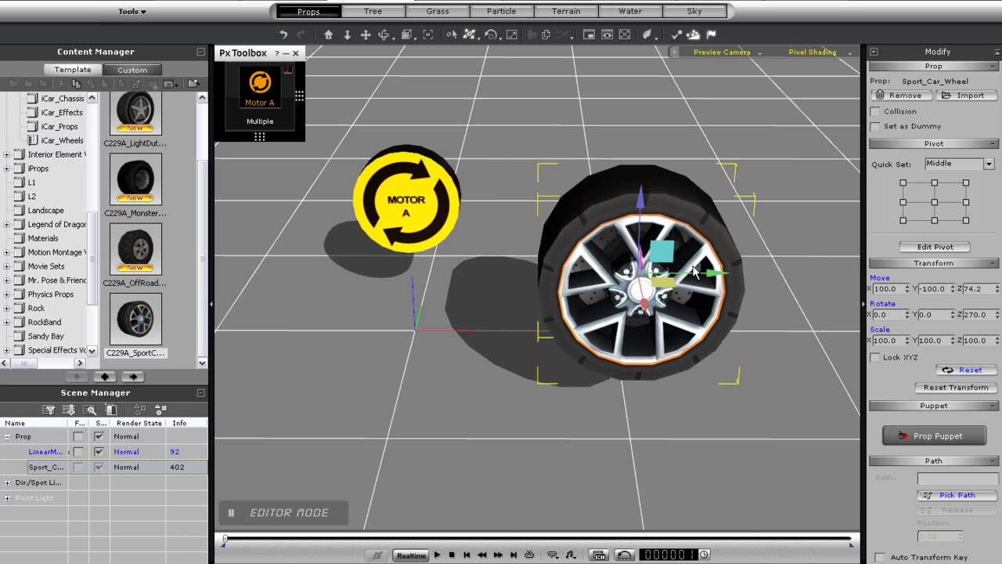
Set Motor A's rotation axis to X, run the motor with the wheel and adjust its speed
click(413, 203)
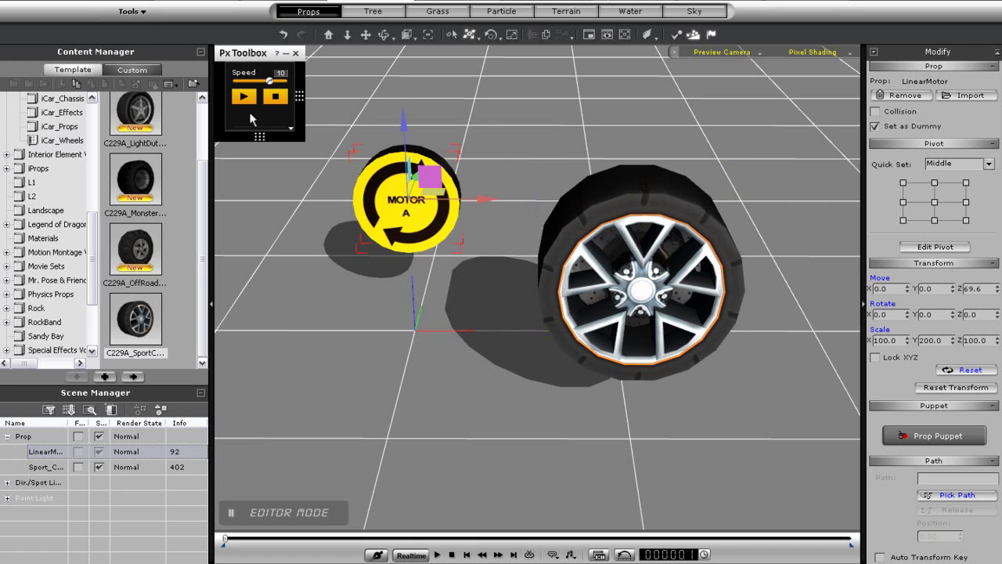
click(291, 128)
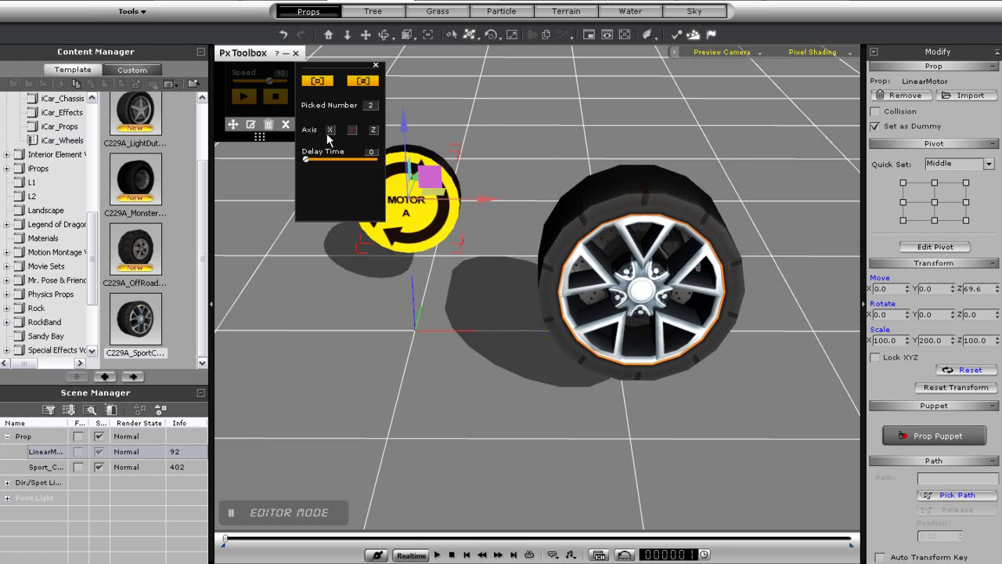
click(376, 67)
click(245, 97)
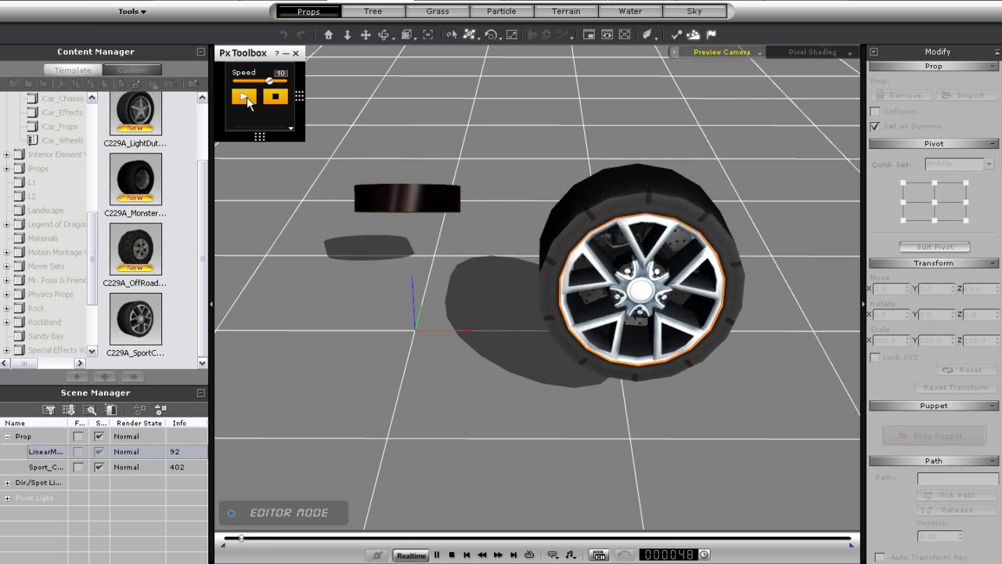
mouse_move(269, 80)
mouse_down()
mouse_move(249, 81)
mouse_move(269, 88)
mouse_up()
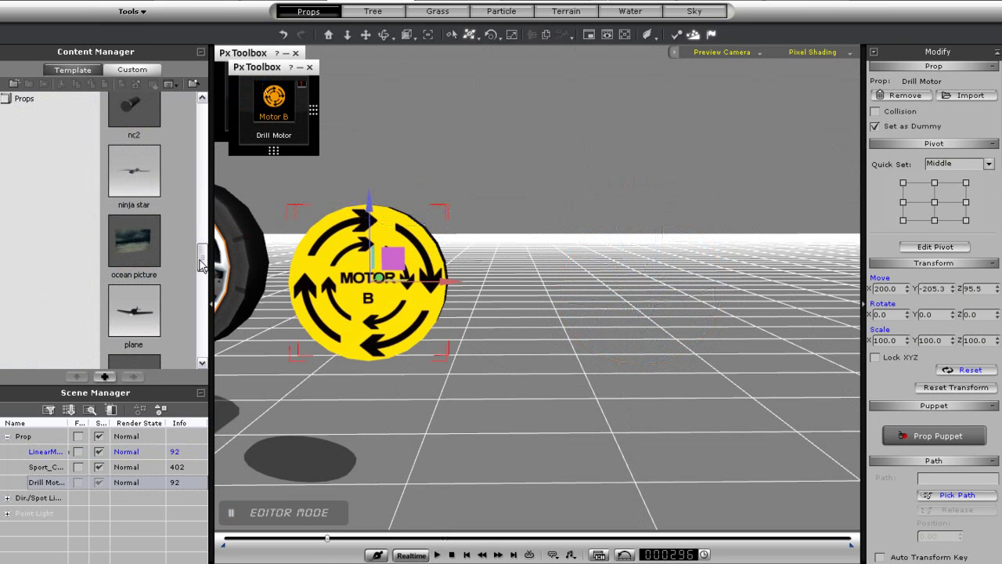
Add the custom roulette prop to the scene next to Motor B
drag(200, 264, 188, 321)
drag(134, 208, 695, 474)
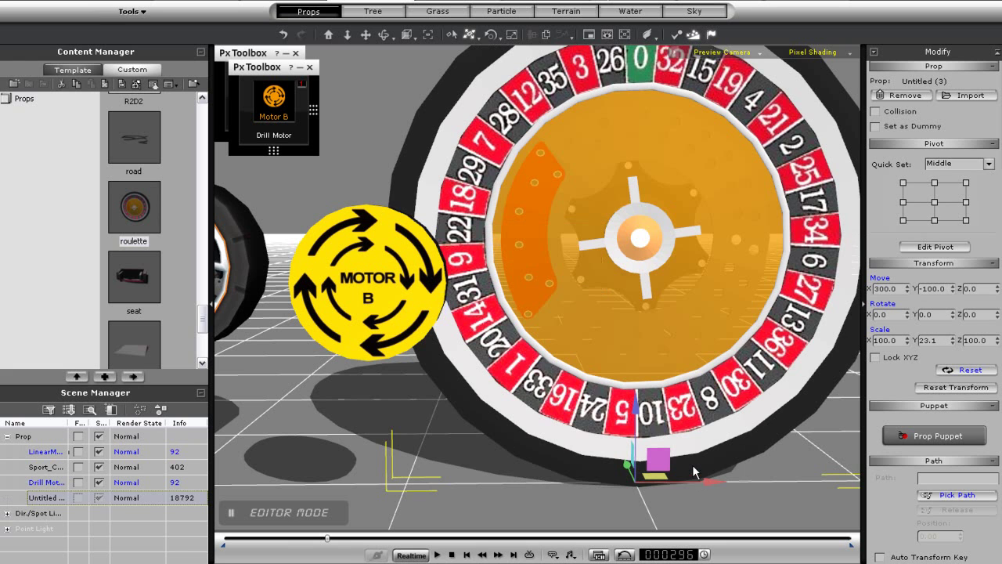
middle_drag(692, 467, 659, 484)
middle_drag(653, 436, 692, 401)
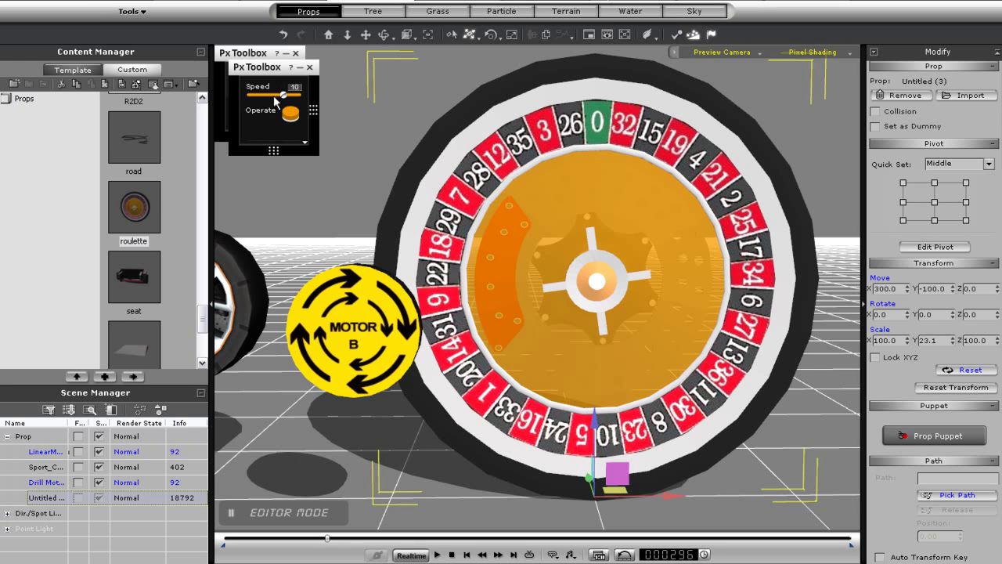
Place the Motor B toolbox beneath the Motor A toolbox, run Motor B, set its speed to 9 and stop it
drag(261, 69, 247, 153)
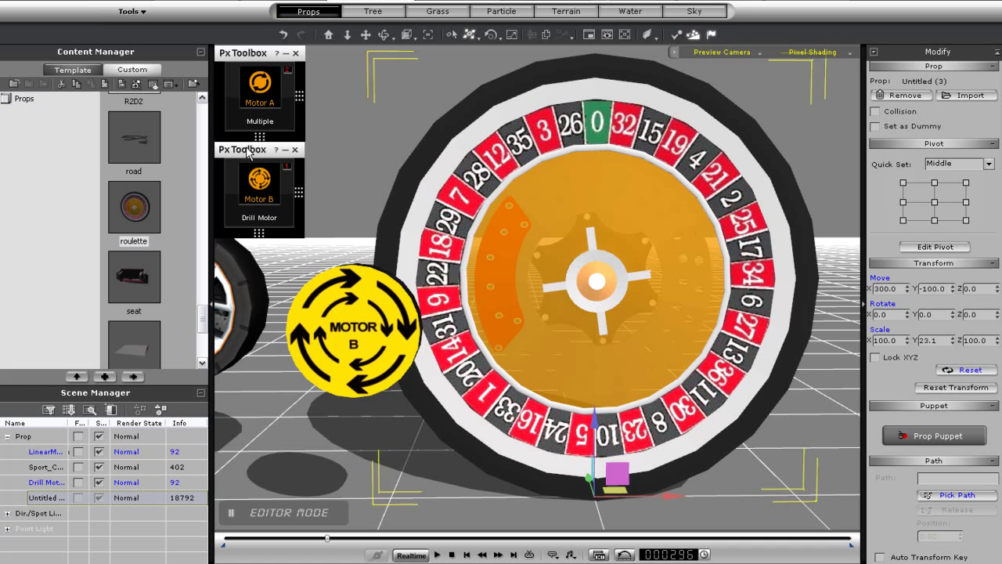
click(259, 194)
click(274, 196)
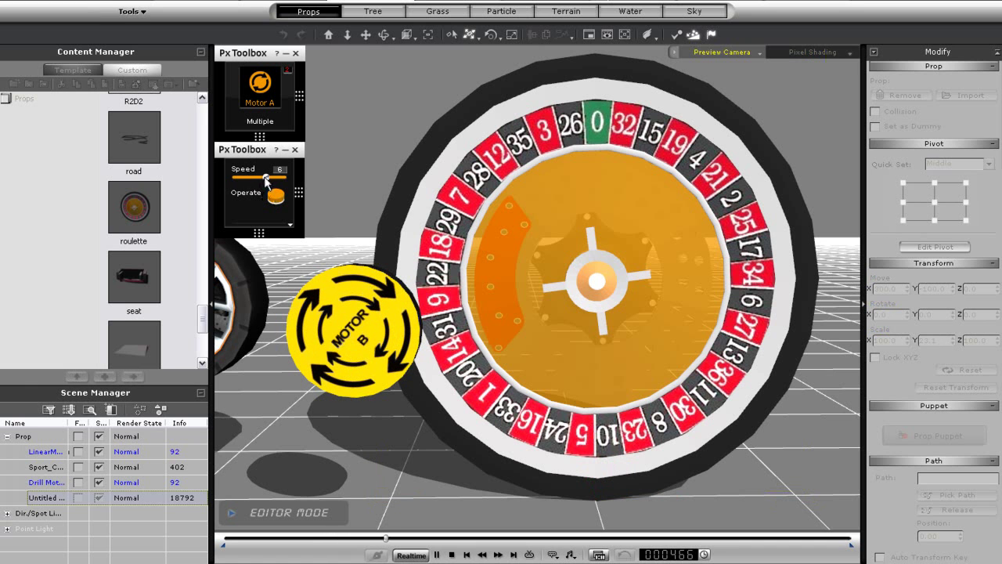
drag(265, 178, 253, 178)
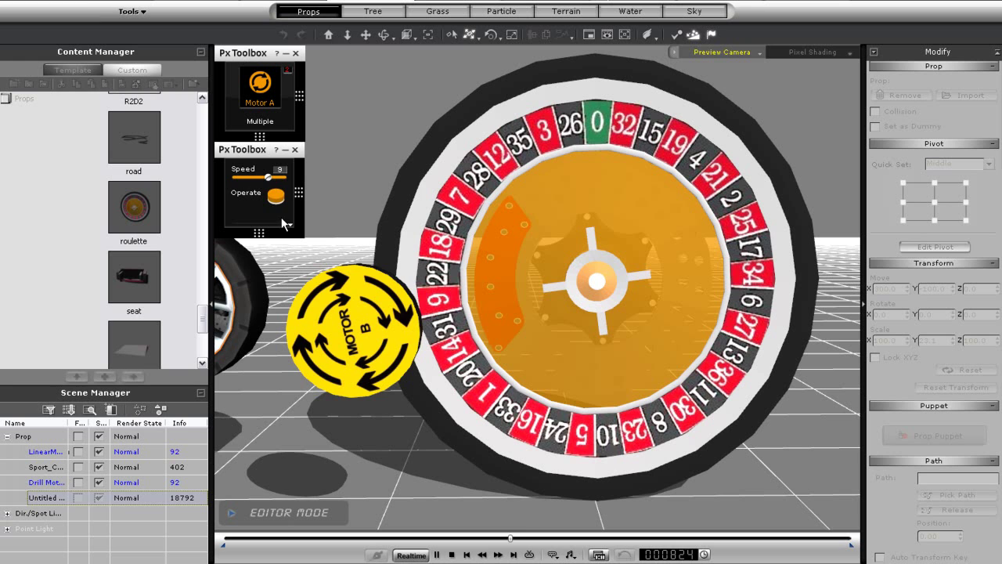
key(space)
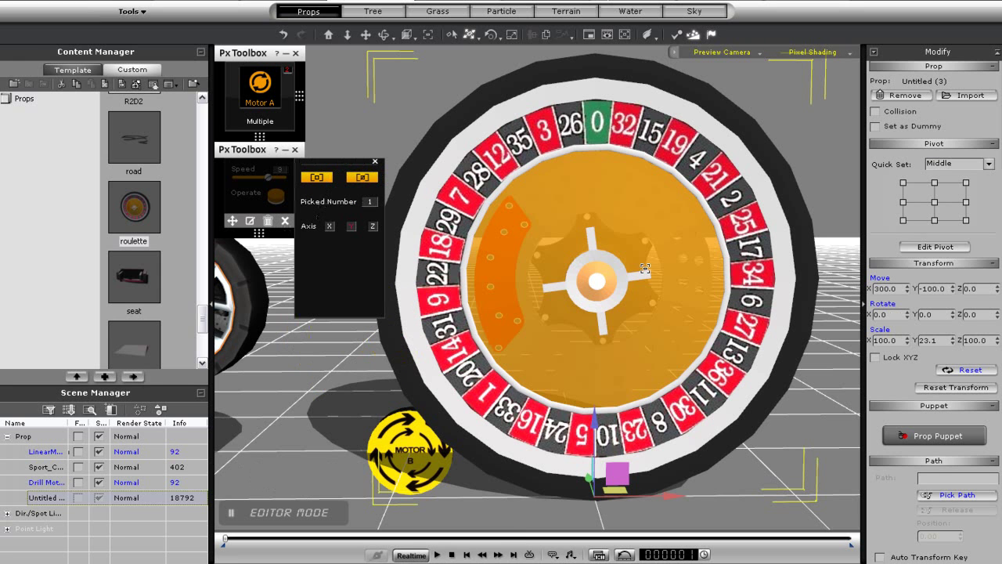
Pick the roulette wheel as an object driven by Motor B, operate the motor and stop the playback
click(375, 163)
key(space)
click(275, 199)
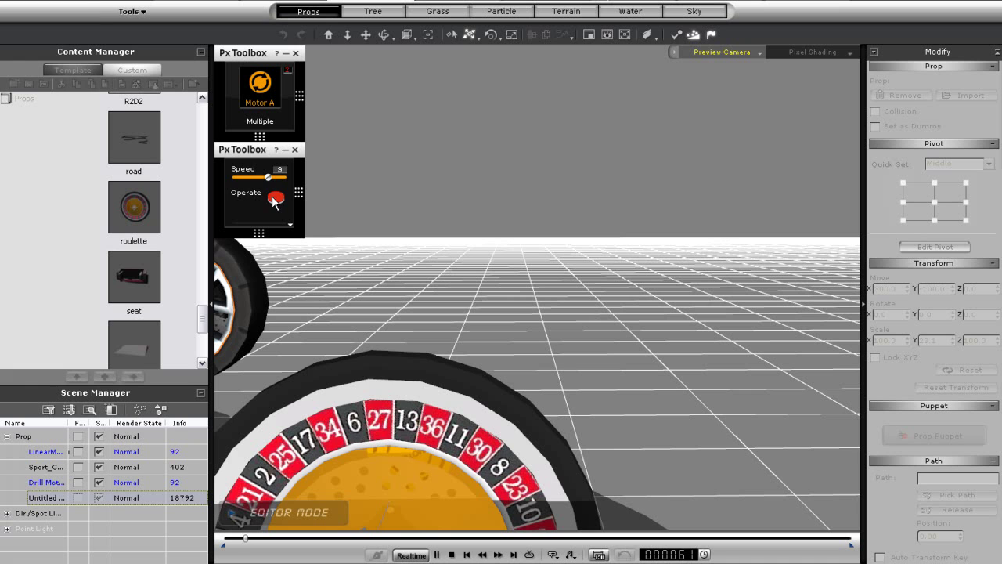
click(453, 554)
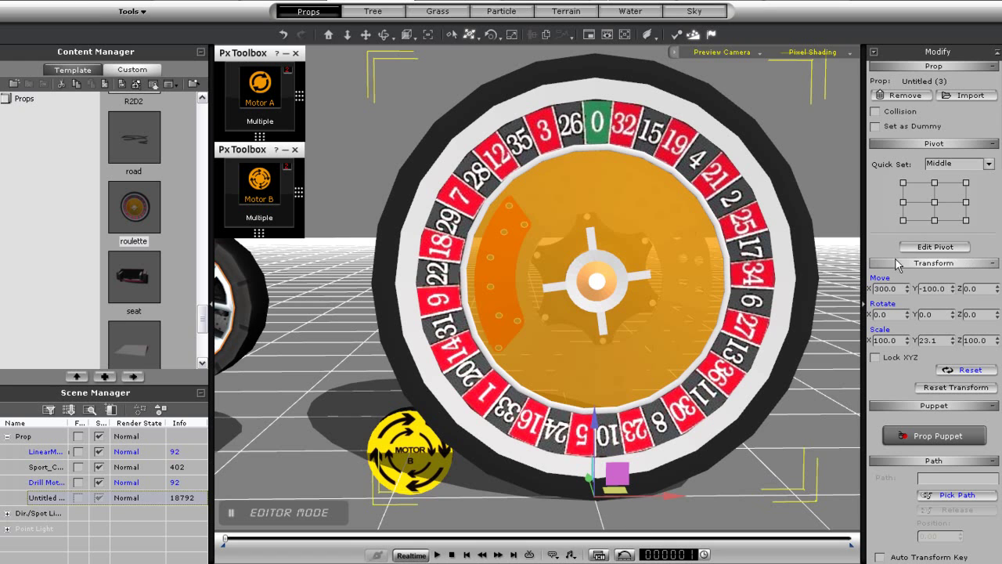
Set the roulette wheel's pivot to its centre
click(935, 203)
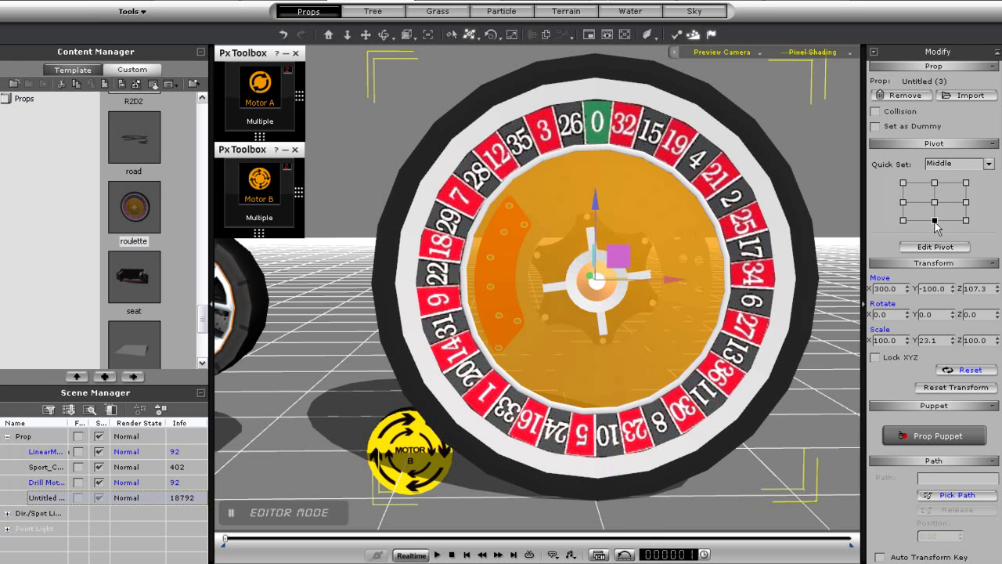
click(935, 221)
click(935, 203)
Test-run Motor B with the roulette wheel's centred pivot, switch the motor off and stop the playback
right_drag(582, 331, 580, 415)
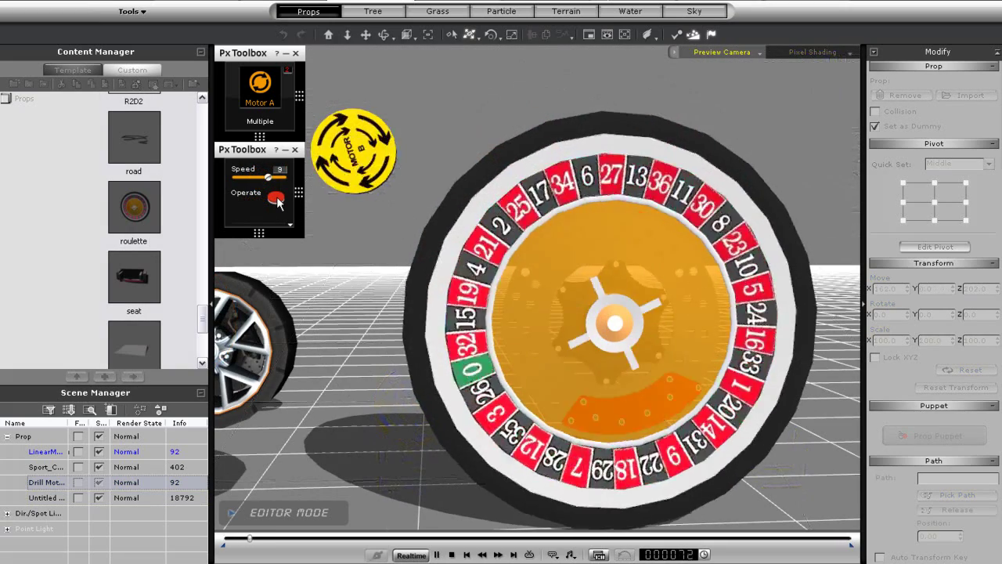
click(276, 197)
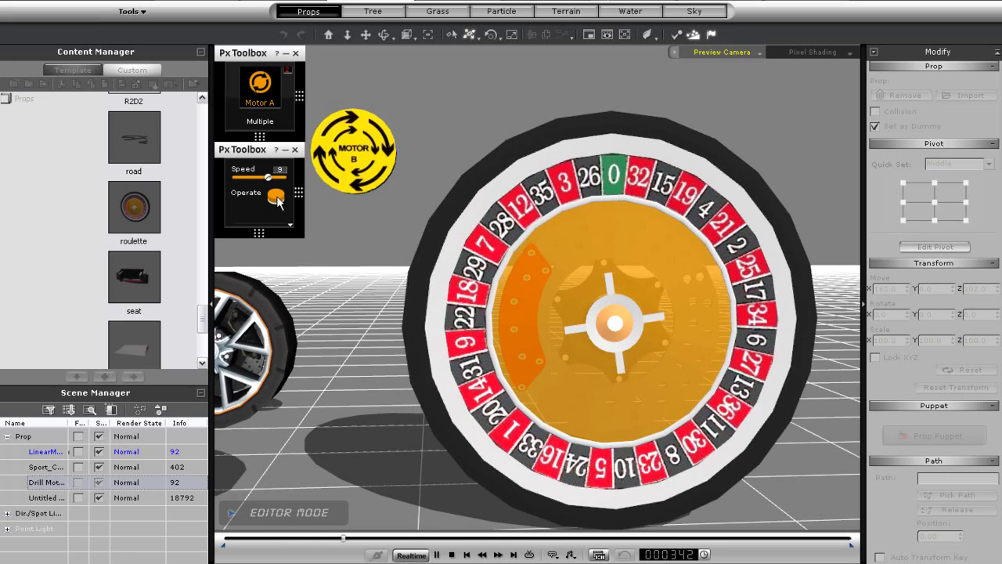
click(468, 391)
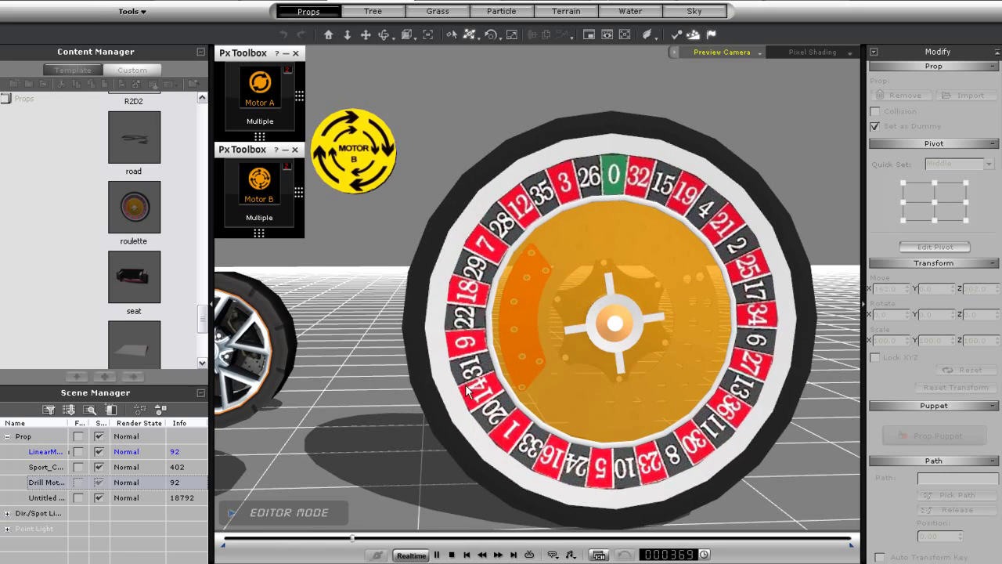
click(453, 555)
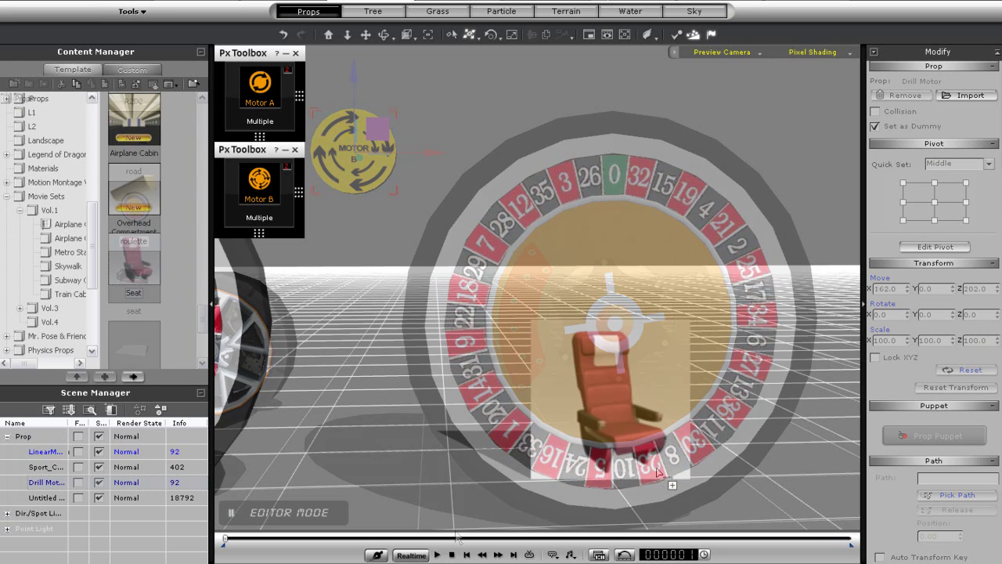
Add the airplane Seat prop to the scene beside the roulette wheel and rotate it to about 297 degrees around Z
drag(134, 258, 622, 497)
key(e)
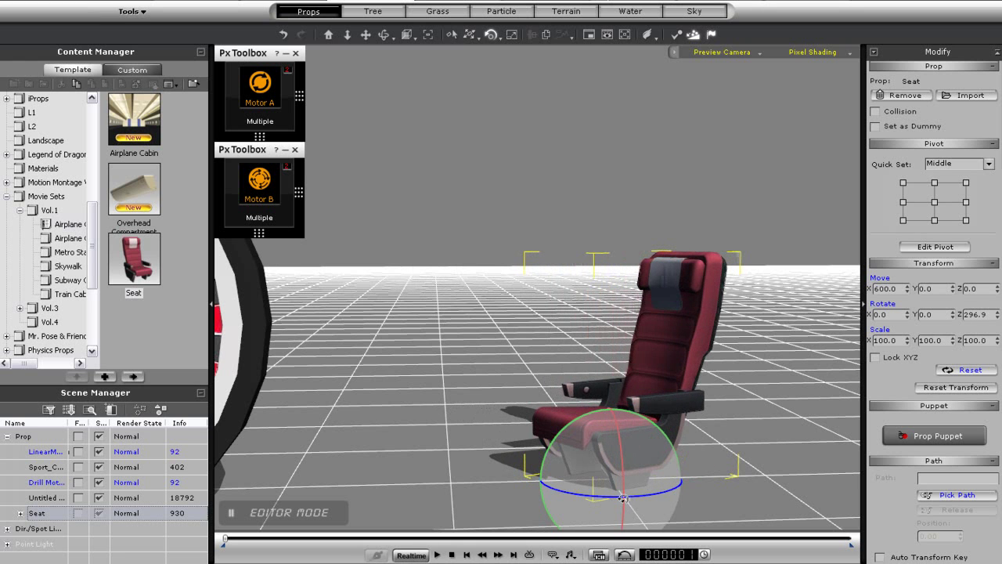
middle_drag(630, 433, 653, 434)
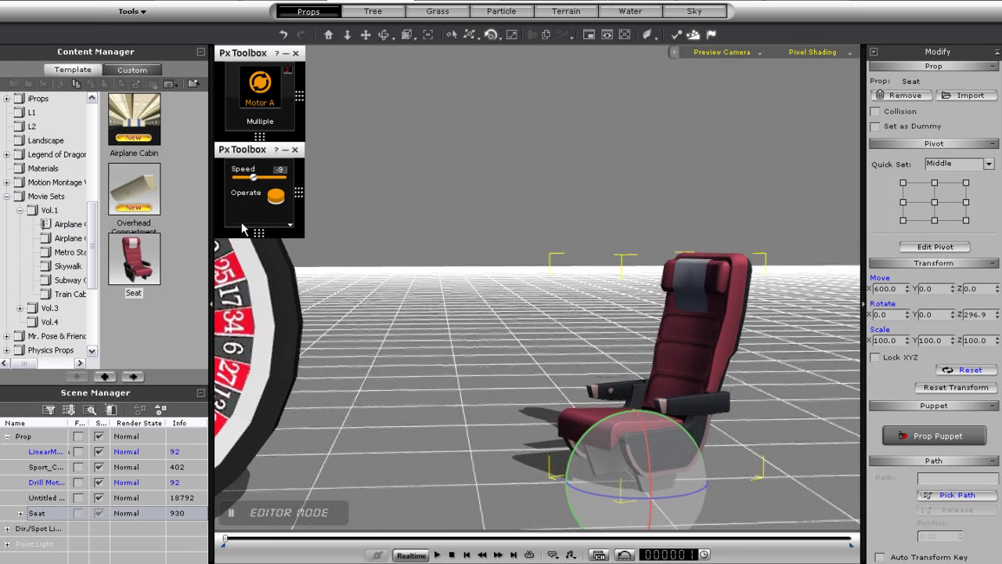
Add 03 Motor C to the scene beside the seat and raise it to a Z position of about 135.8
click(31, 113)
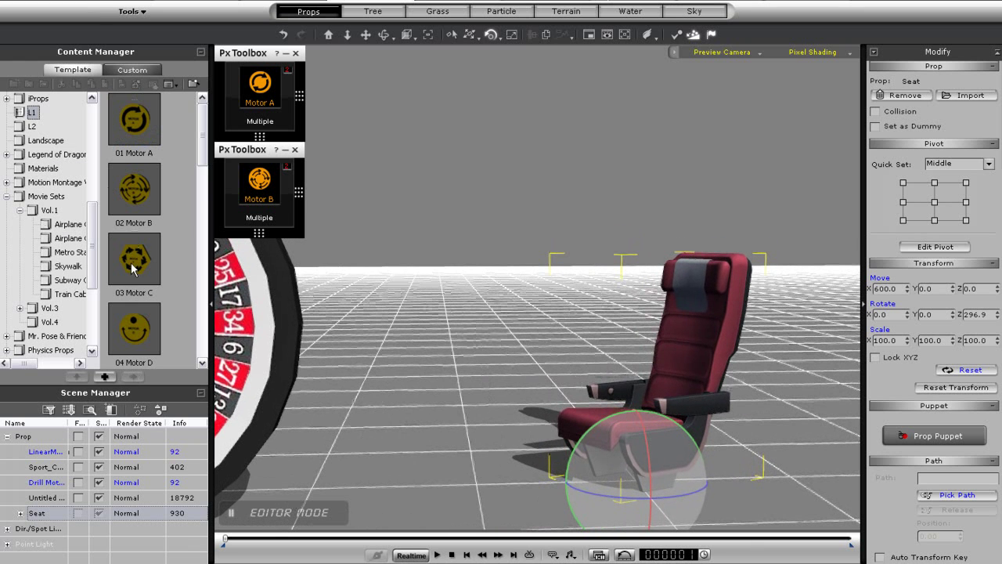
drag(134, 260, 475, 492)
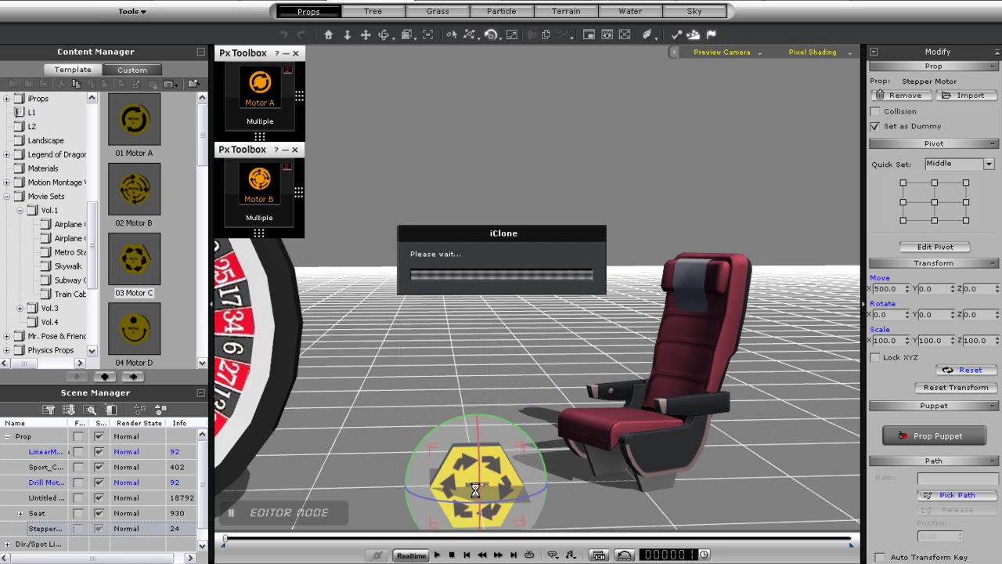
key(w)
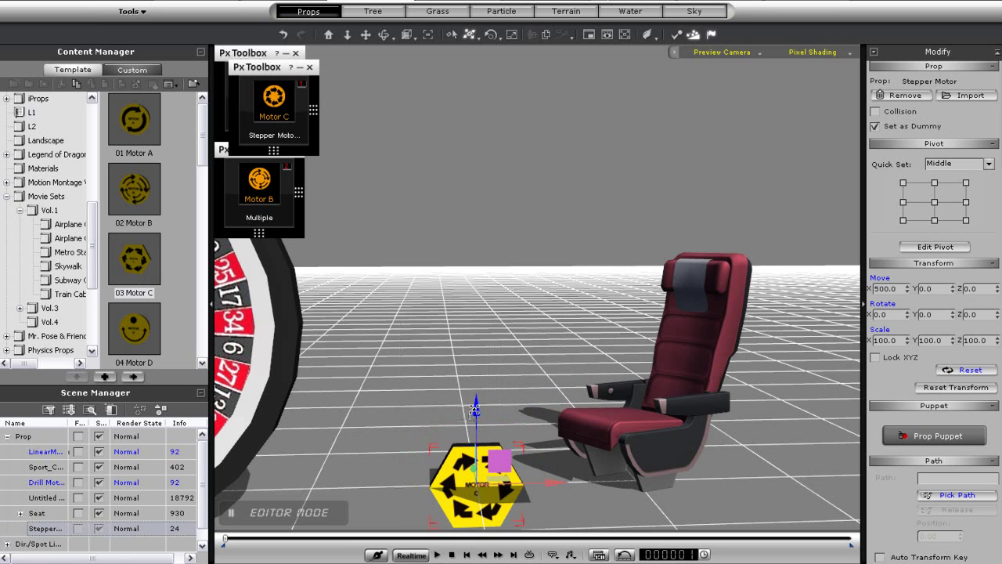
drag(460, 401, 481, 187)
scroll(610, 400, up, 4)
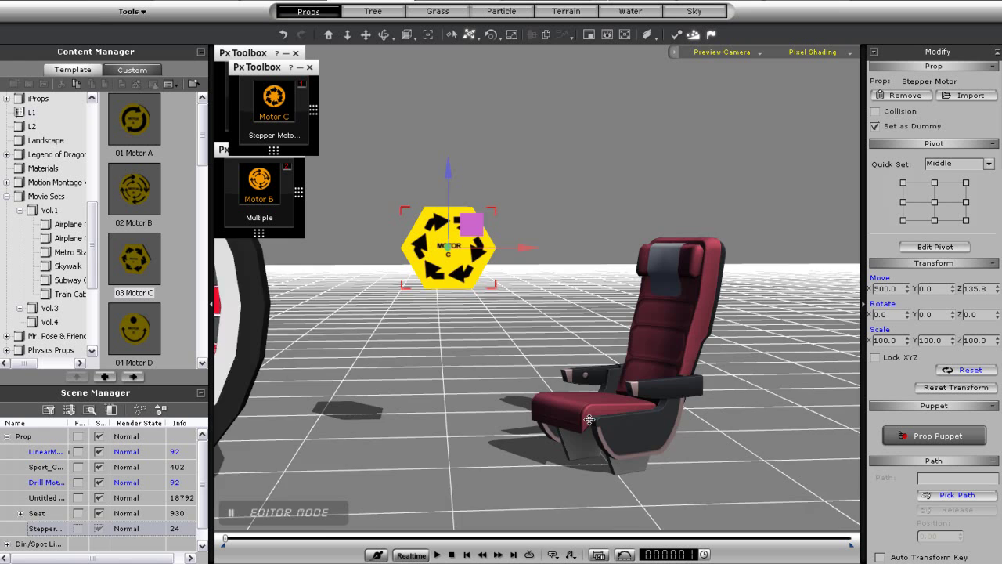
middle_drag(595, 393, 618, 382)
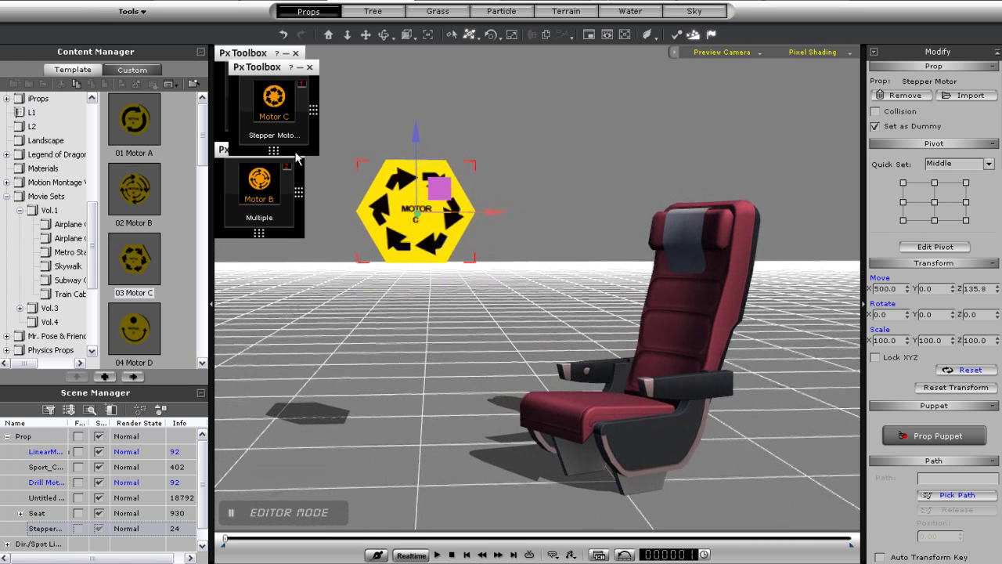
Place the Motor C toolbox beneath the Motor B toolbox and test-step the motor
drag(261, 69, 248, 247)
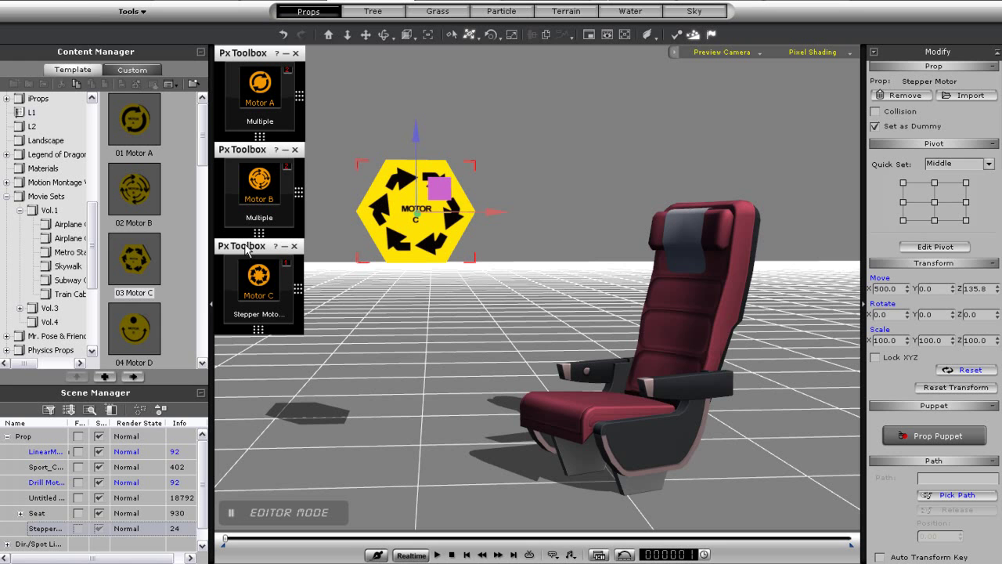
mouse_move(267, 287)
click(275, 270)
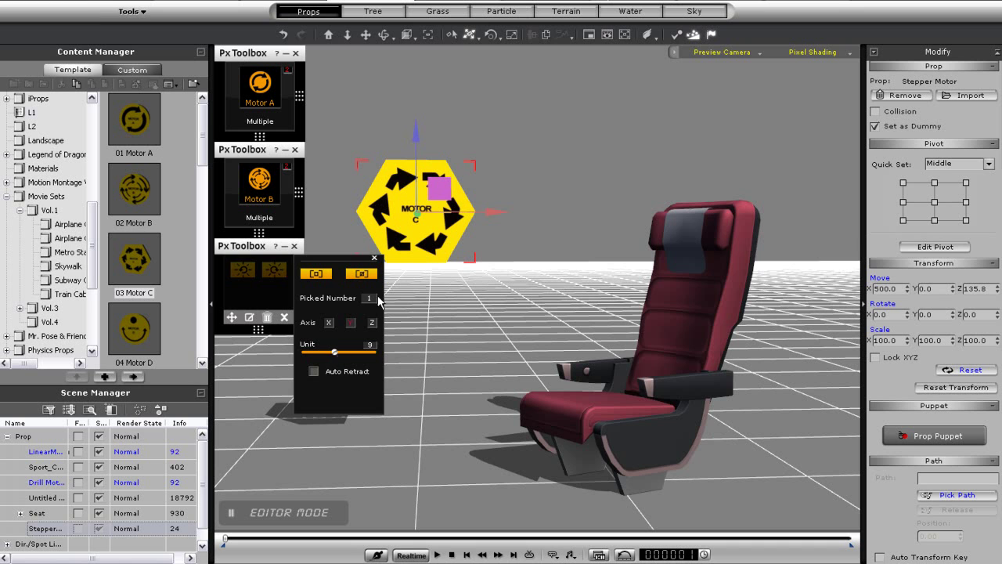
click(375, 257)
click(272, 271)
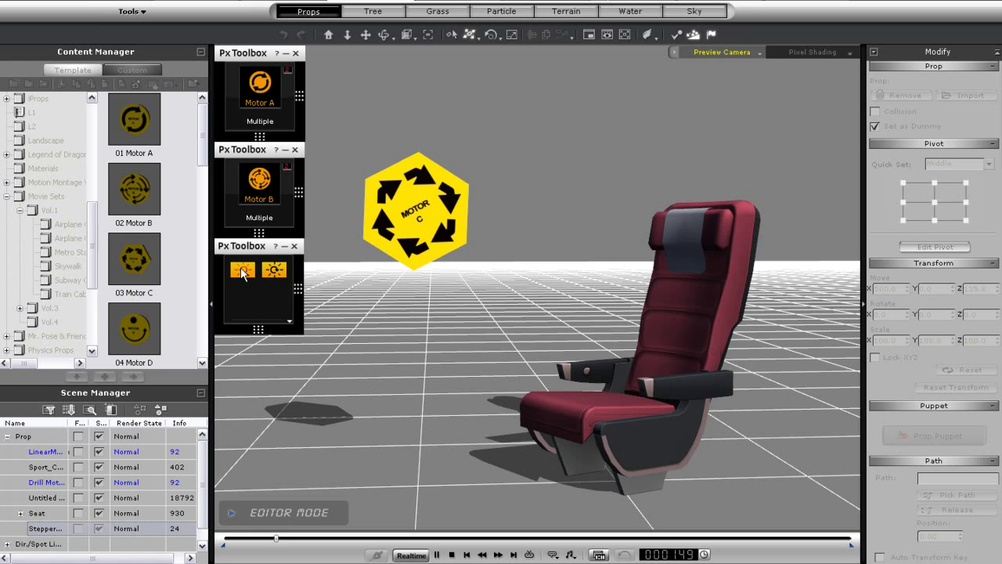
Enable Auto Retract with a Unit of 10 for Motor C, test-step it in both directions and stop the playback
right_click(252, 306)
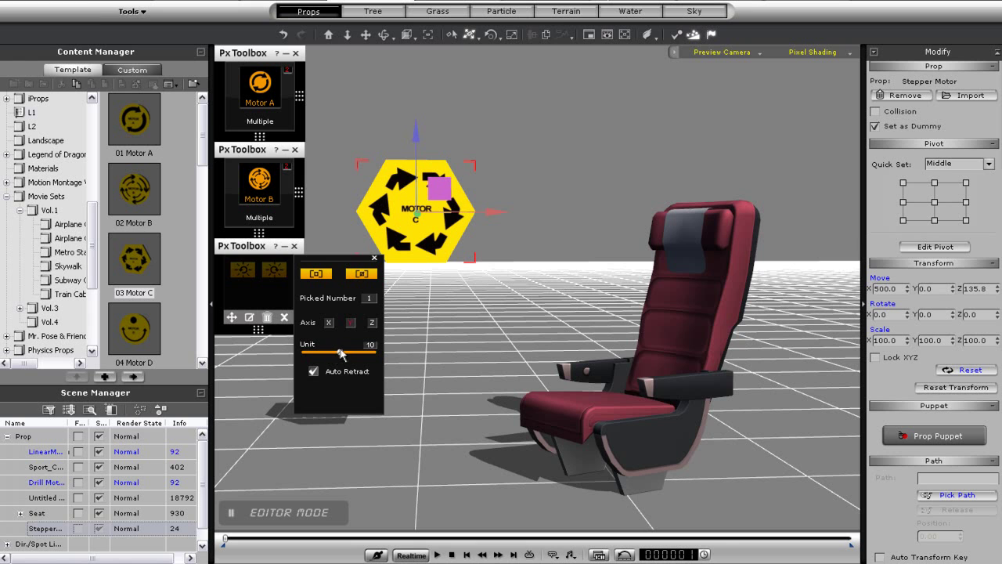
click(376, 260)
click(274, 271)
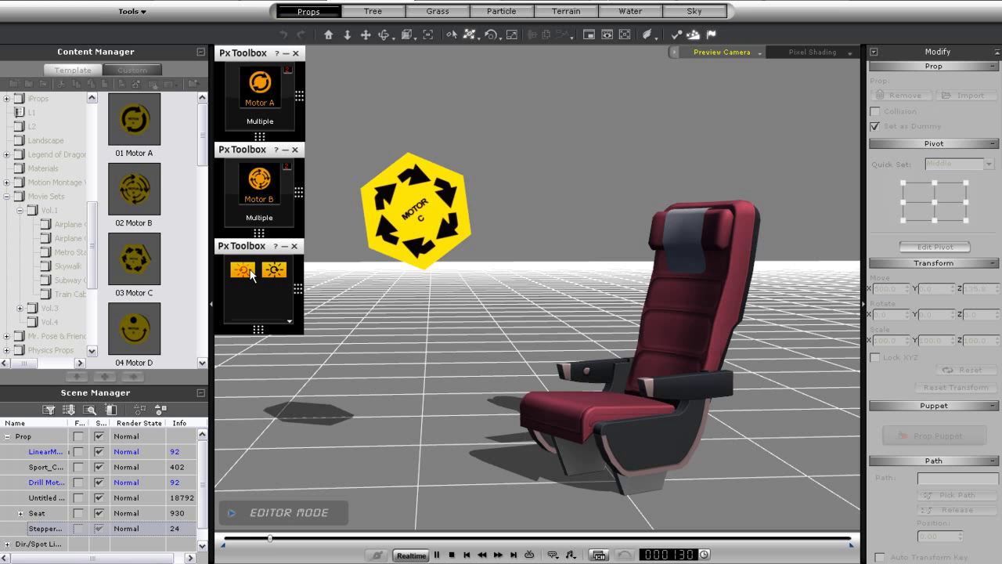
click(244, 270)
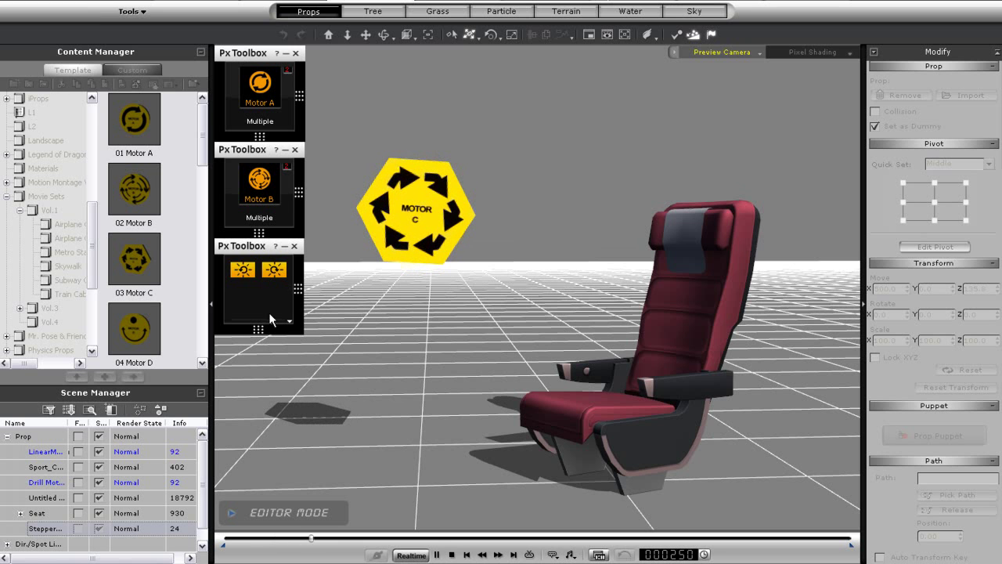
click(451, 555)
Delete the Pillow Cover part from the seat
middle_drag(429, 471, 415, 427)
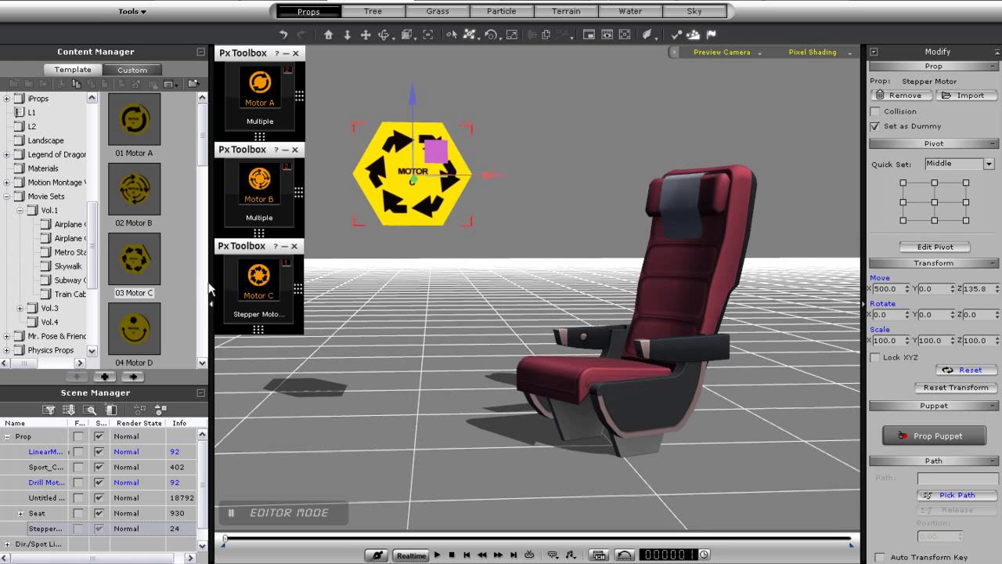
click(21, 514)
click(66, 514)
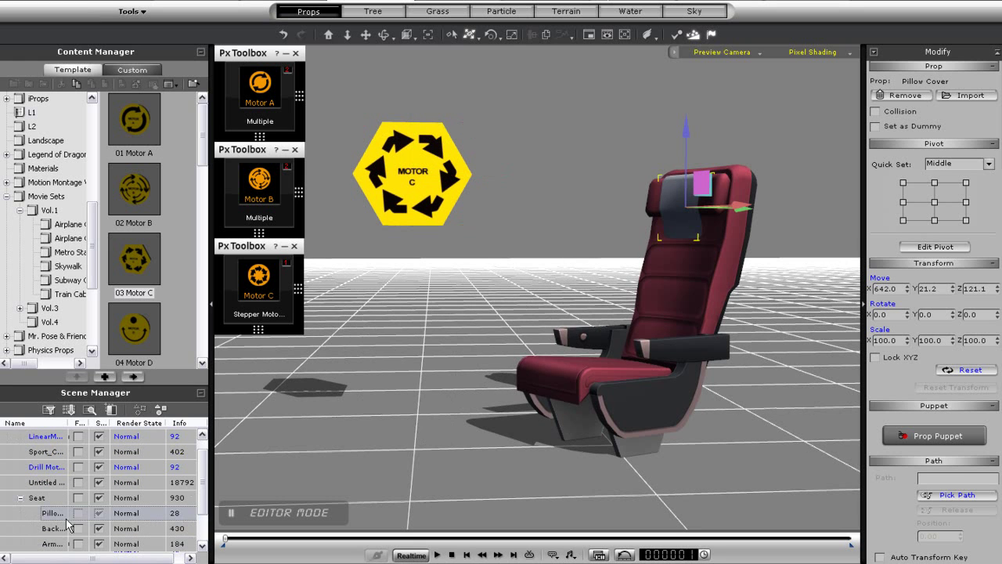
click(62, 529)
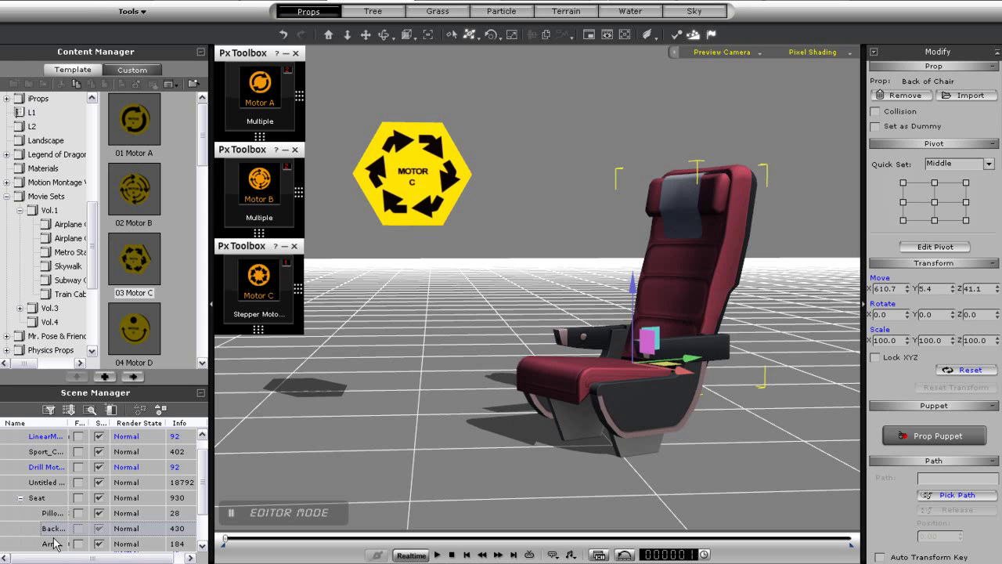
click(54, 543)
click(52, 513)
key(Delete)
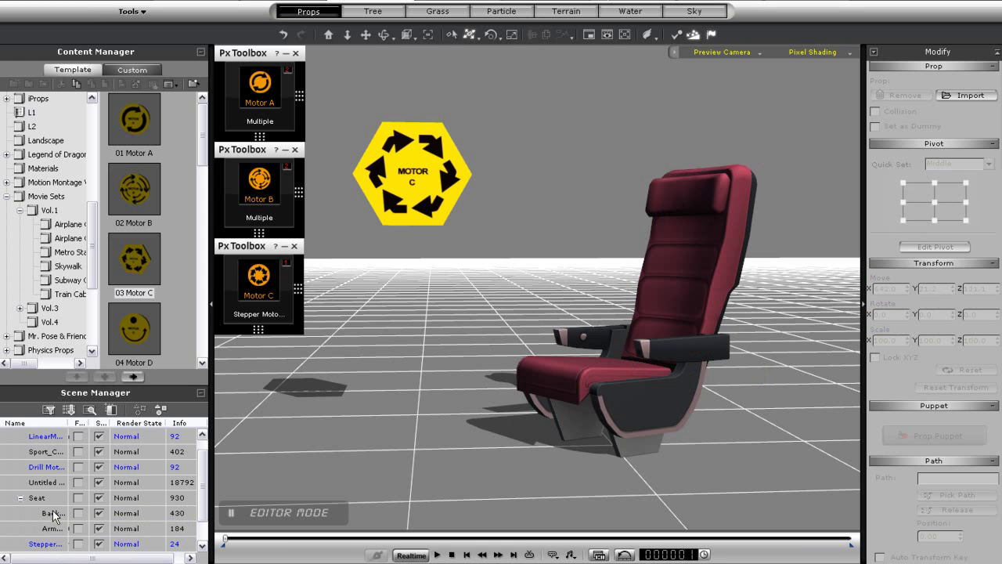
Pick the seat's Back of Chair part as an object driven by Motor C, test-step the motor and pause the playback
click(54, 513)
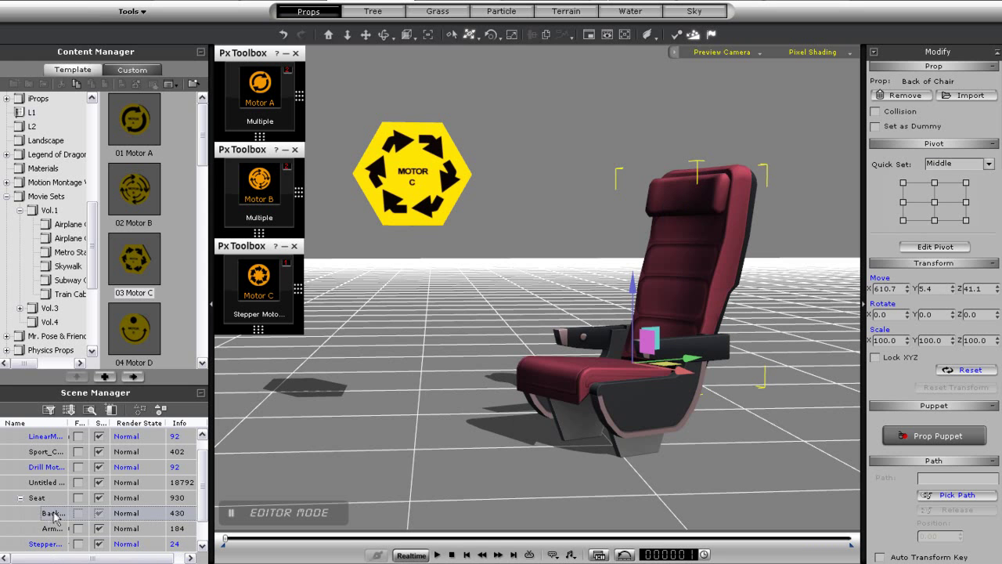
mouse_move(243, 269)
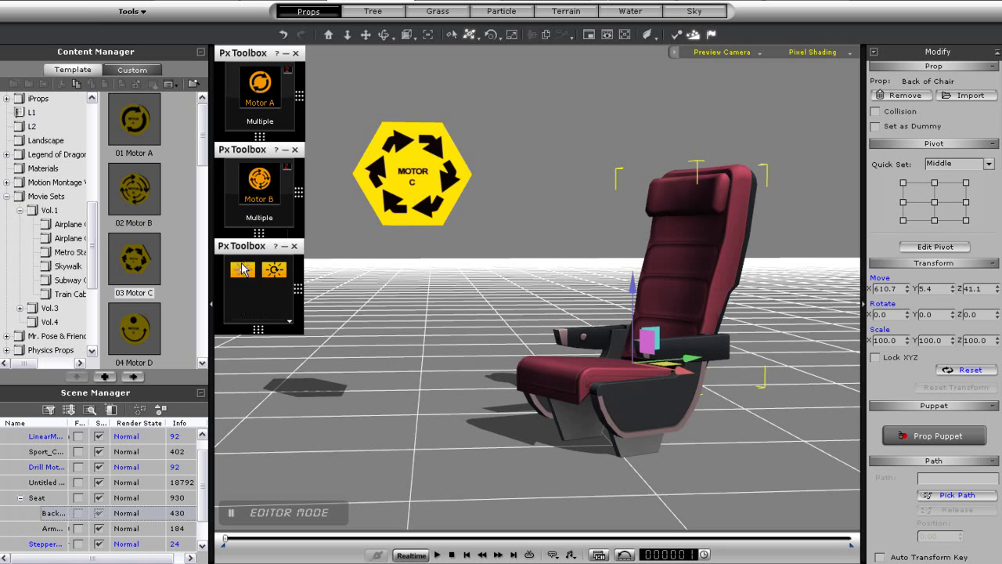
right_click(246, 308)
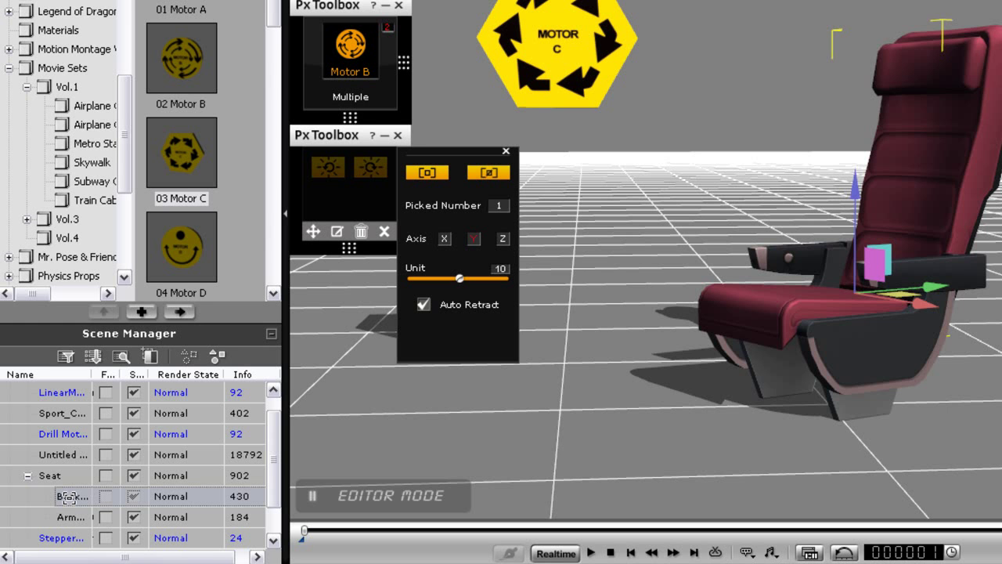
click(69, 495)
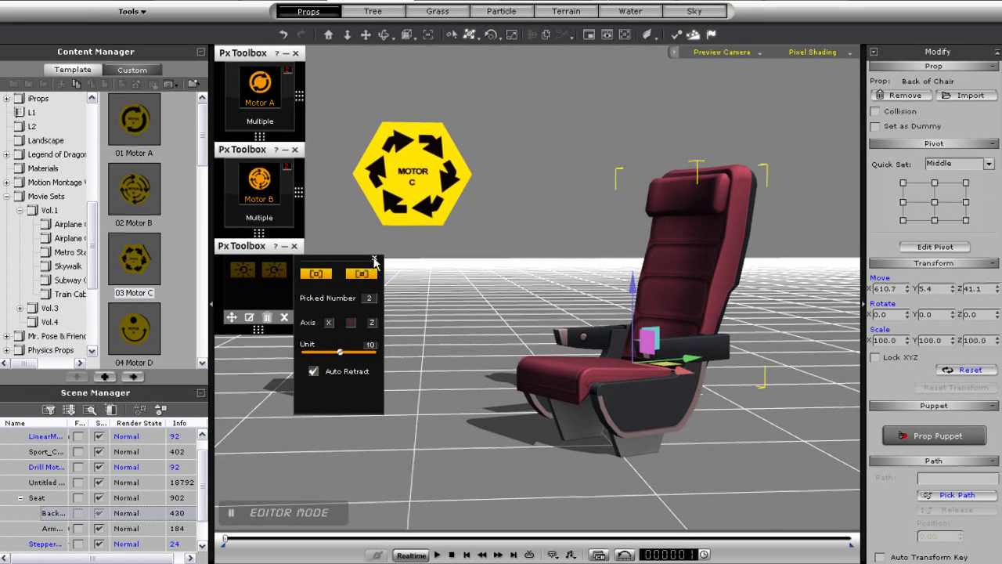
click(374, 262)
click(273, 271)
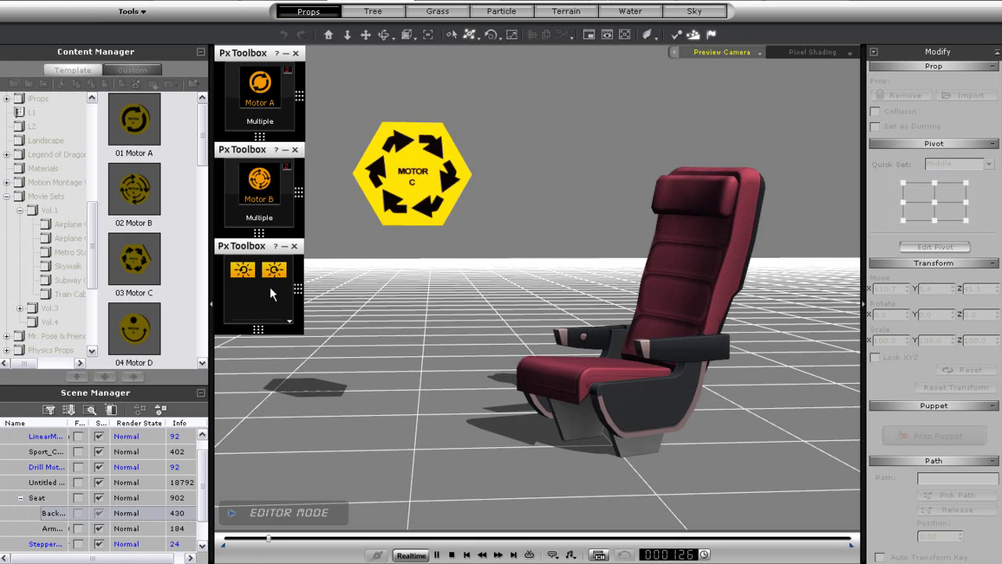
key(space)
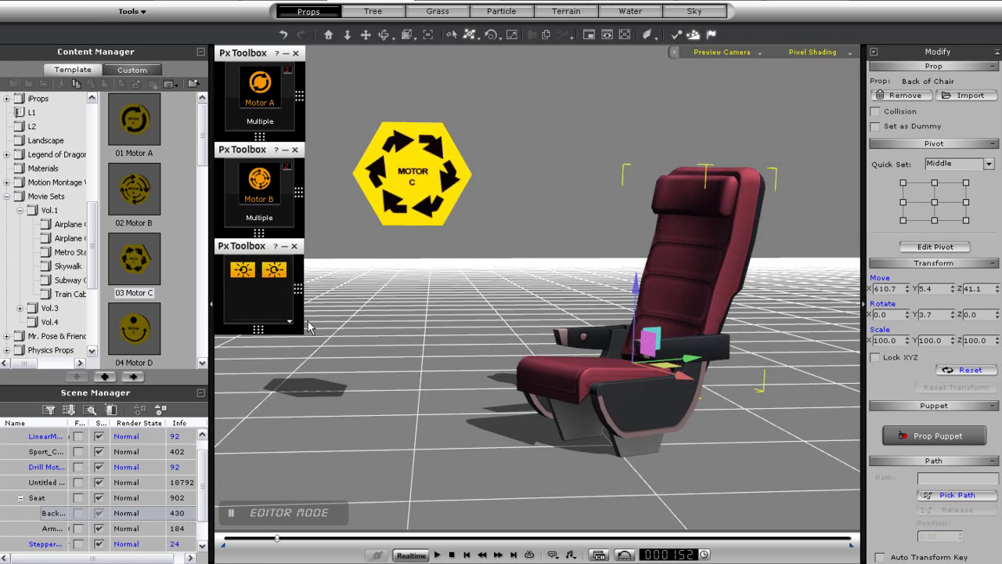
Set Motor C's axis to X, lower its Unit value and step the chair back forward and backward
click(239, 309)
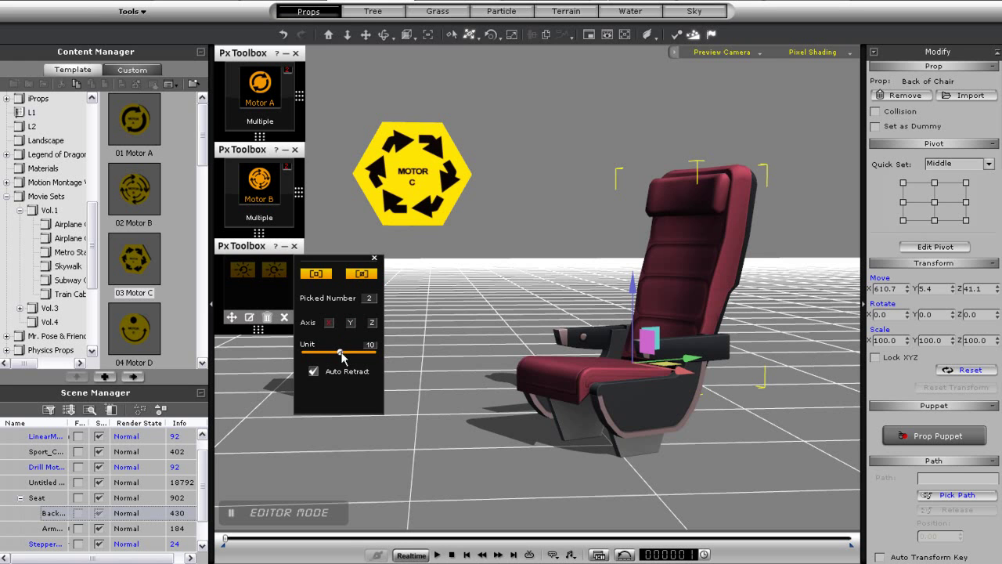
drag(340, 354, 317, 354)
click(375, 260)
click(275, 270)
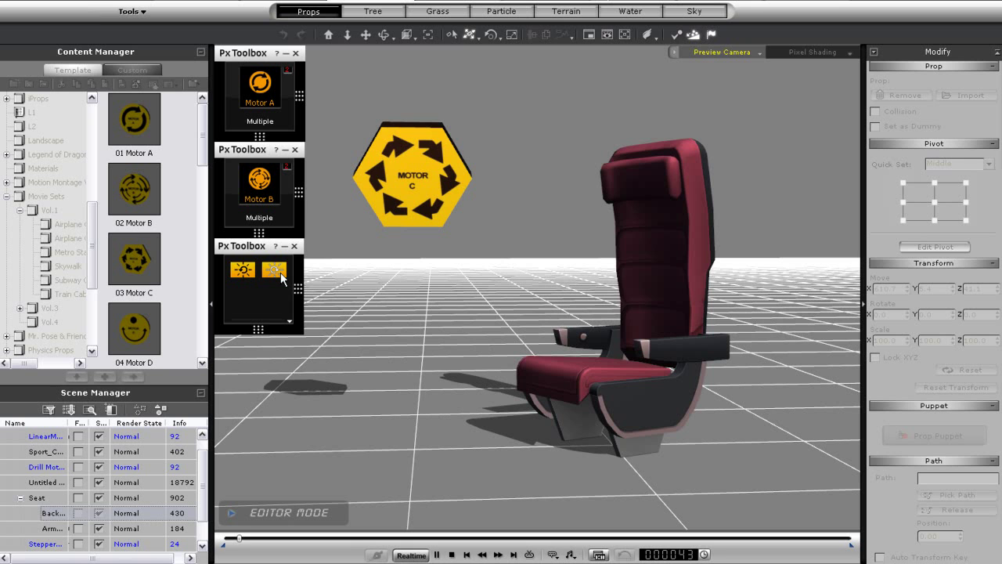
click(245, 272)
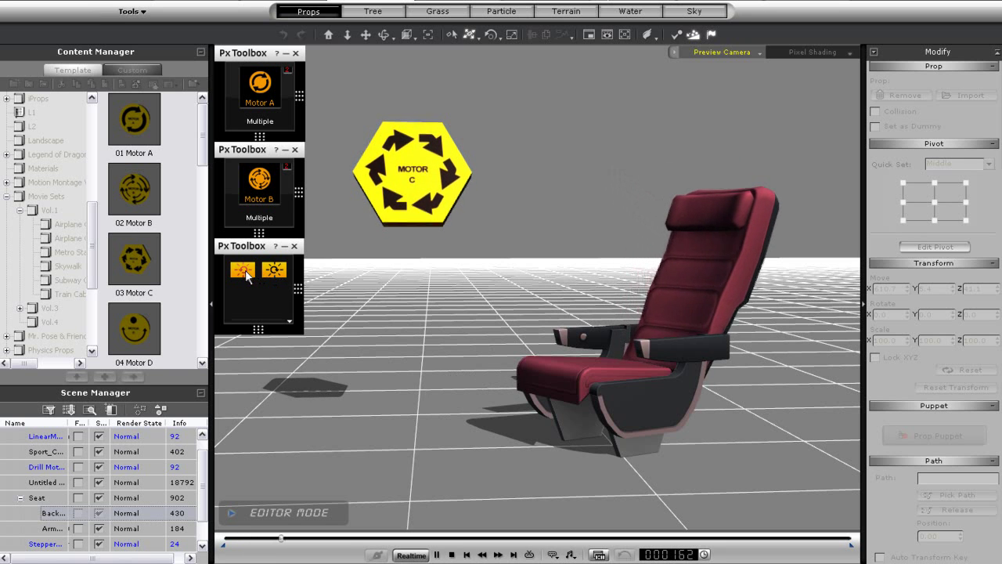
click(275, 271)
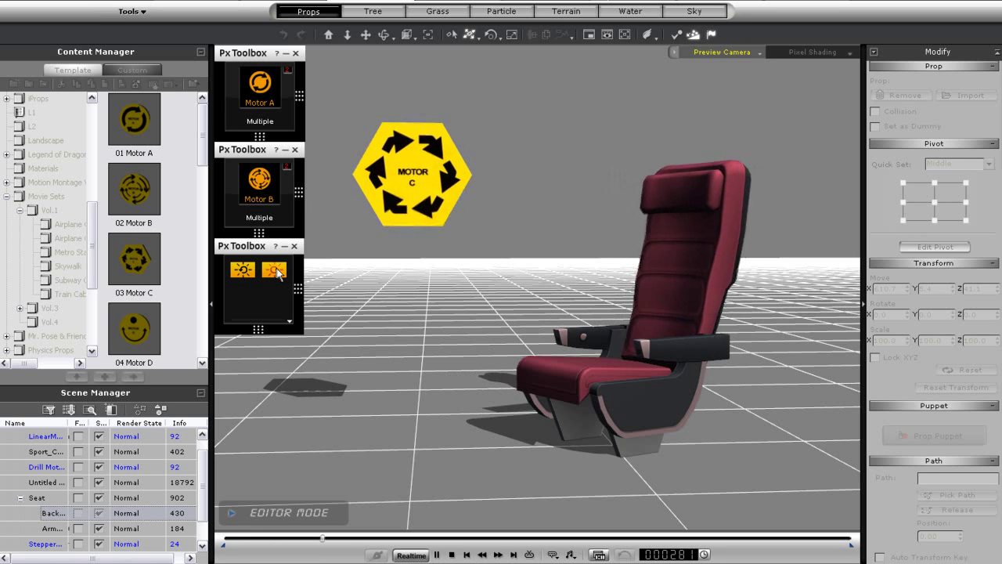
click(243, 271)
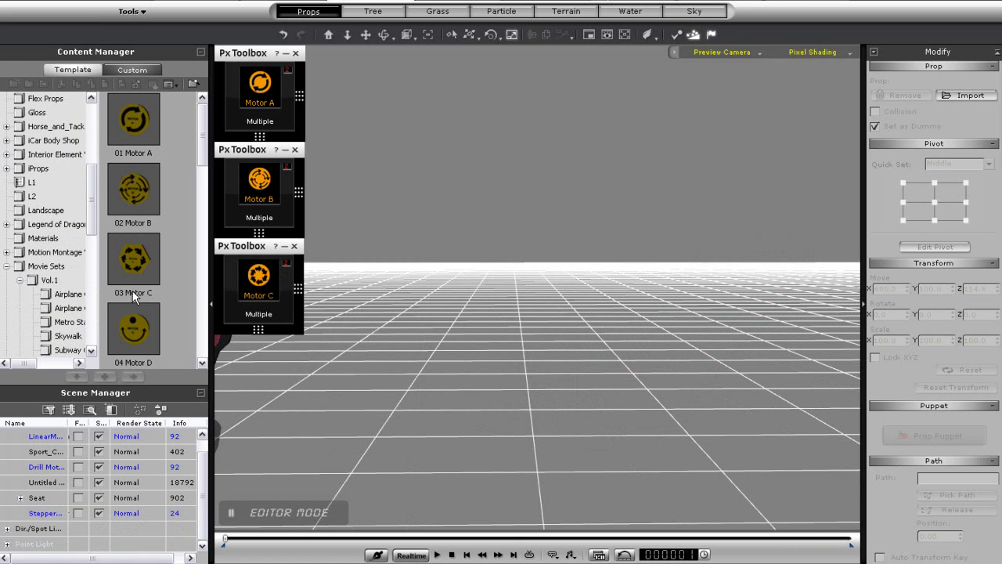
Place 04 Motor D in the empty area at about X 800, Z 126.8 and move its toolbox beneath the Motor C toolbox
drag(350, 418, 554, 249)
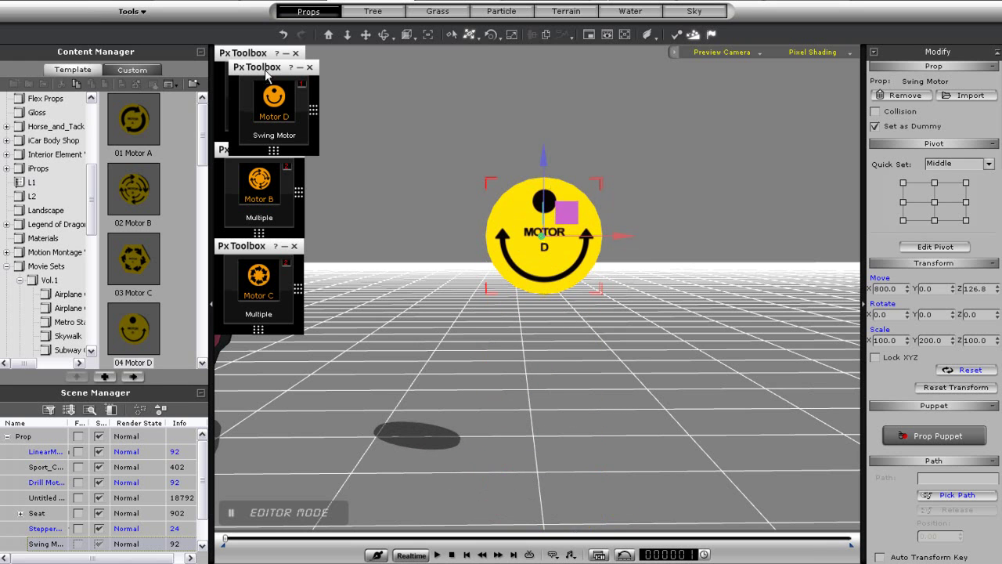
drag(267, 69, 252, 347)
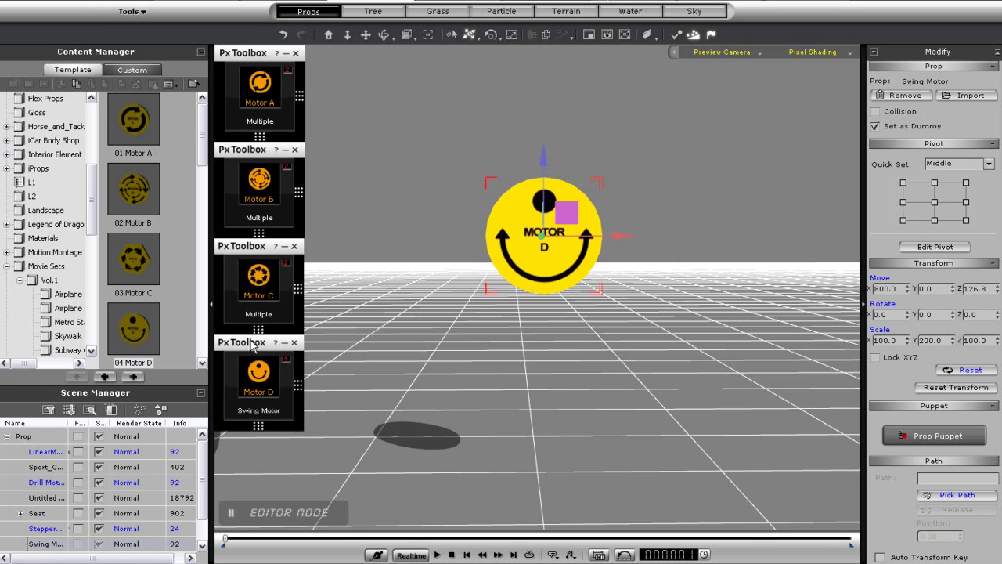
Test-run Motor D's swing motion and stop it
click(253, 382)
click(244, 385)
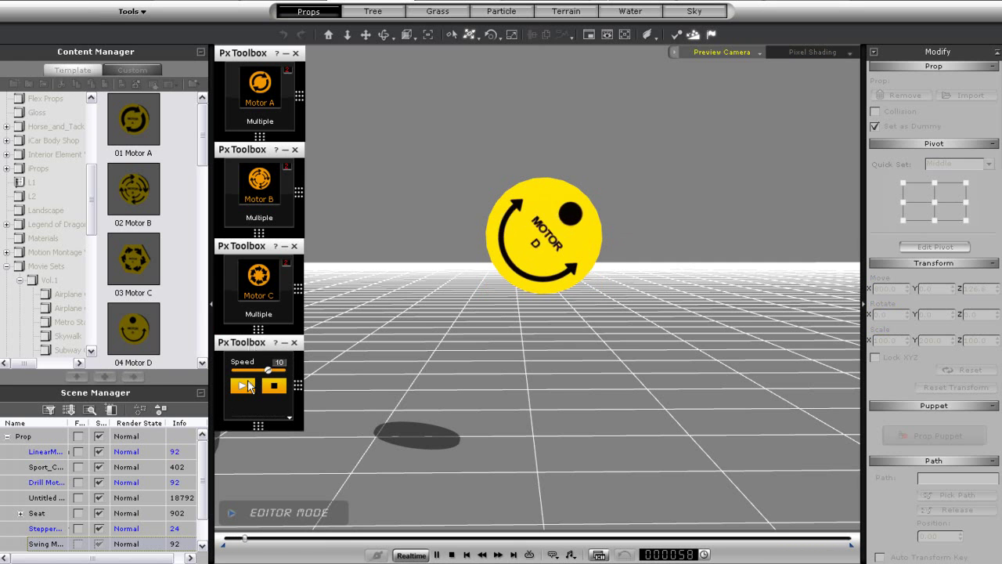
click(274, 386)
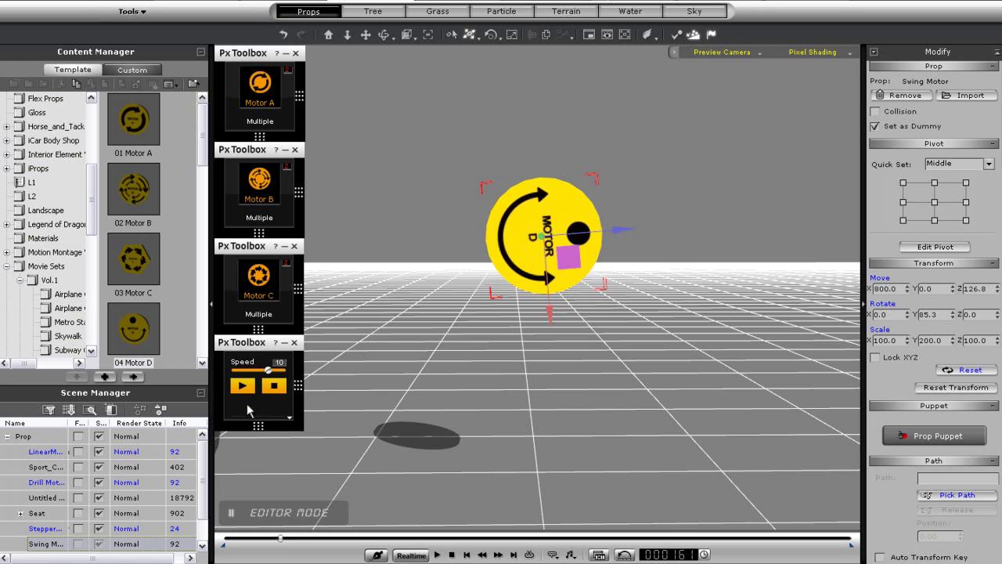
Increase Motor D's Delay Time slightly, start the playback and set the motor's speed to 14
click(248, 412)
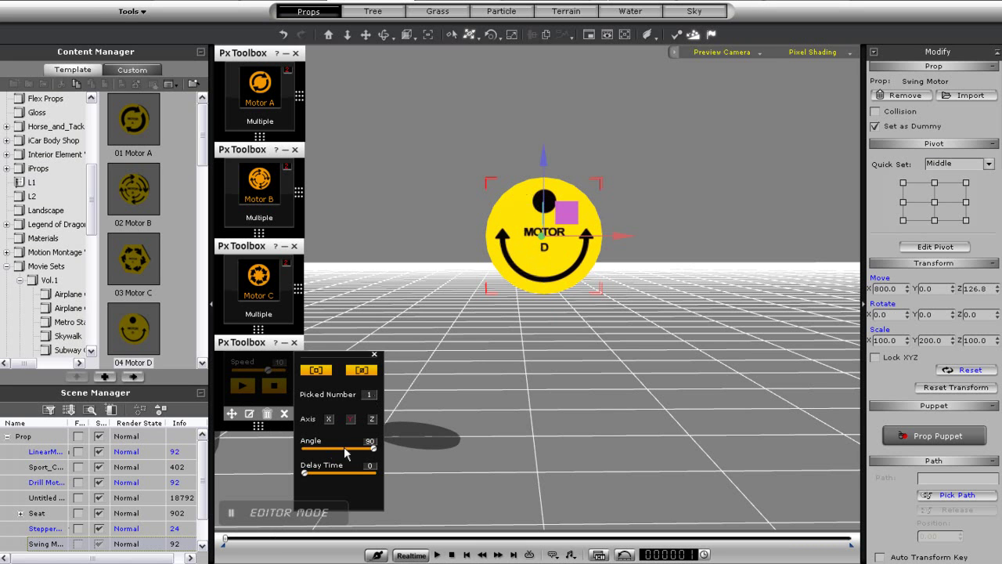
drag(305, 473, 314, 474)
click(374, 354)
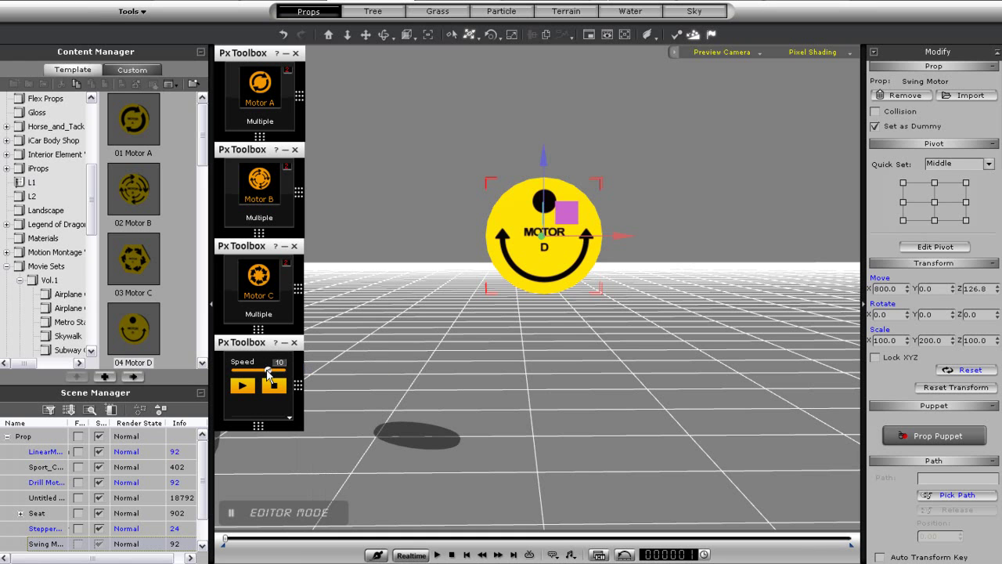
key(space)
drag(268, 371, 272, 371)
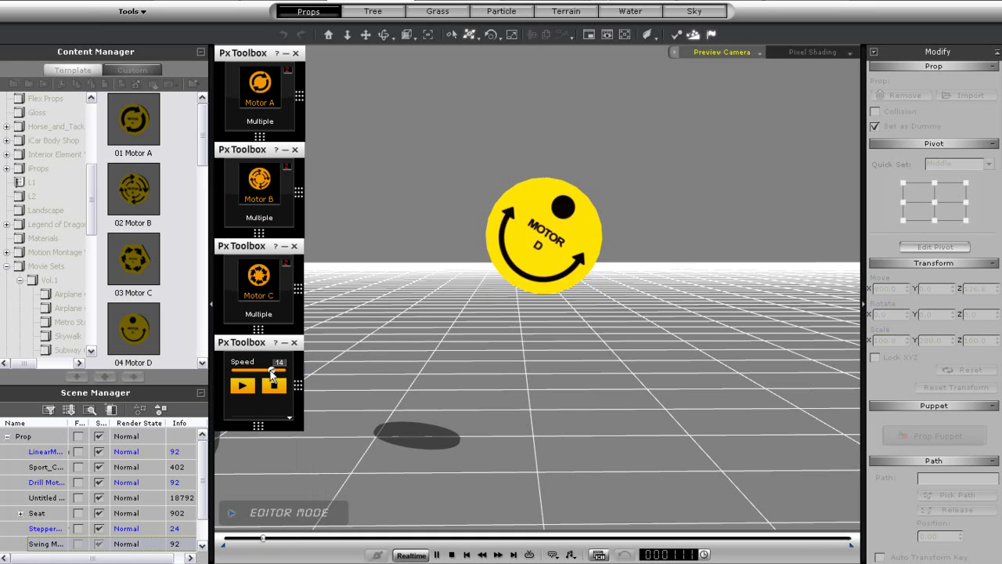
Adjust Motor D's speed to 13 while it swings and stop the playback
drag(272, 374, 280, 375)
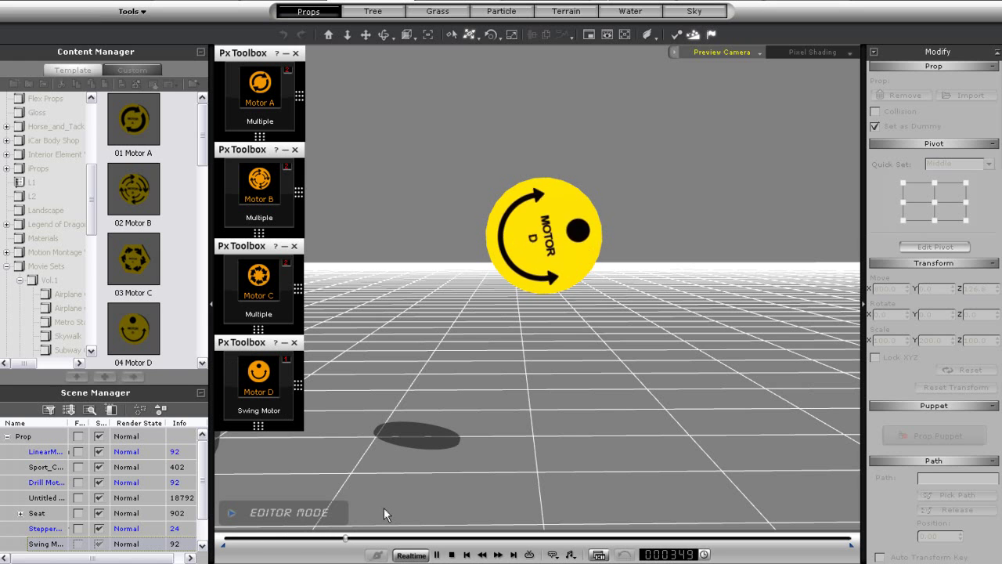
click(452, 555)
mouse_move(275, 381)
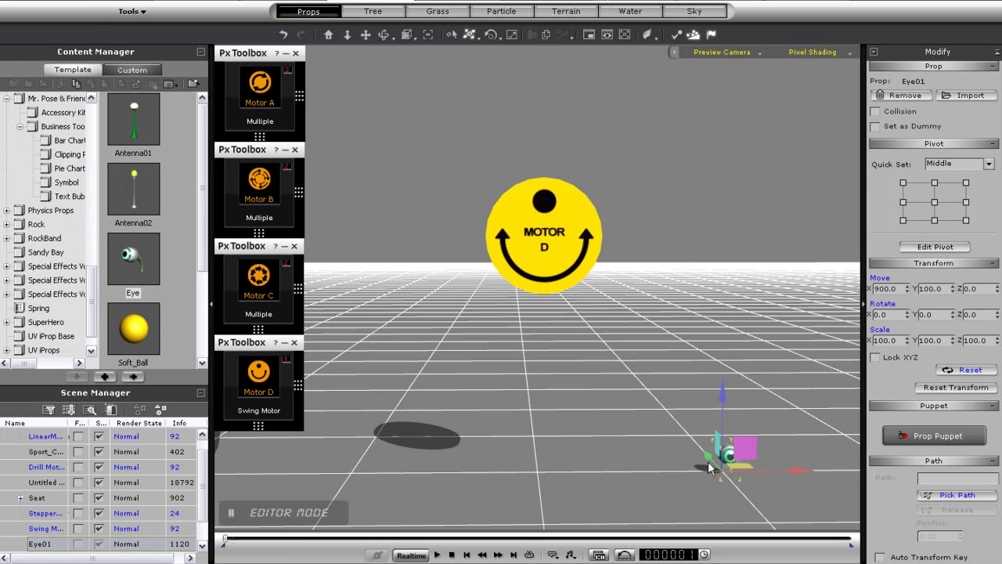
Scale the Eye prop evenly to about 466 and move it beside Motor D at about X 883.7, Z 77.8
key(r)
drag(722, 470, 935, 255)
key(w)
drag(760, 450, 730, 307)
drag(758, 393, 561, 377)
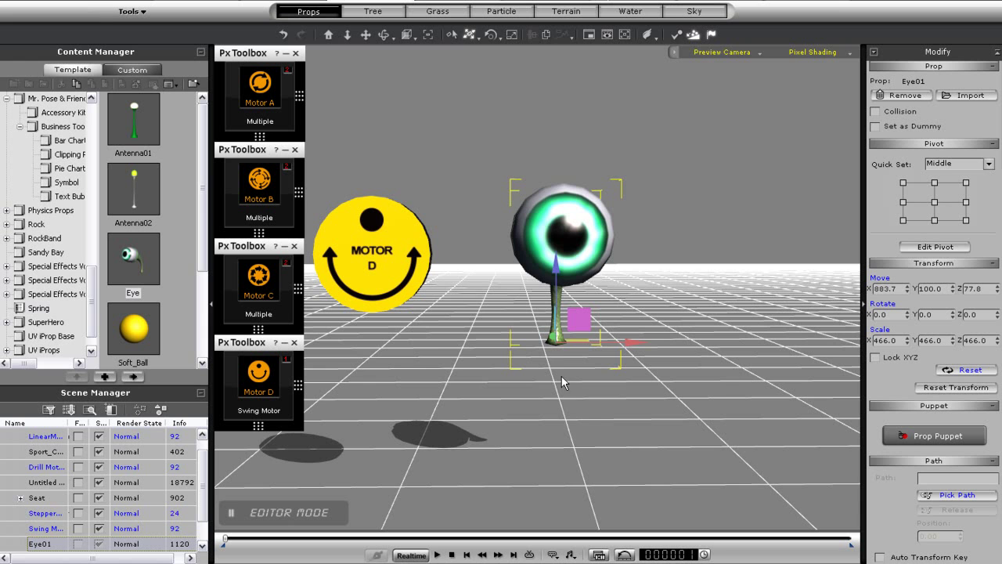
Pull the Eye prop forward to about Y -44.1 and nudge it slightly closer to the camera, in front of Motor D
right_drag(537, 406, 636, 401)
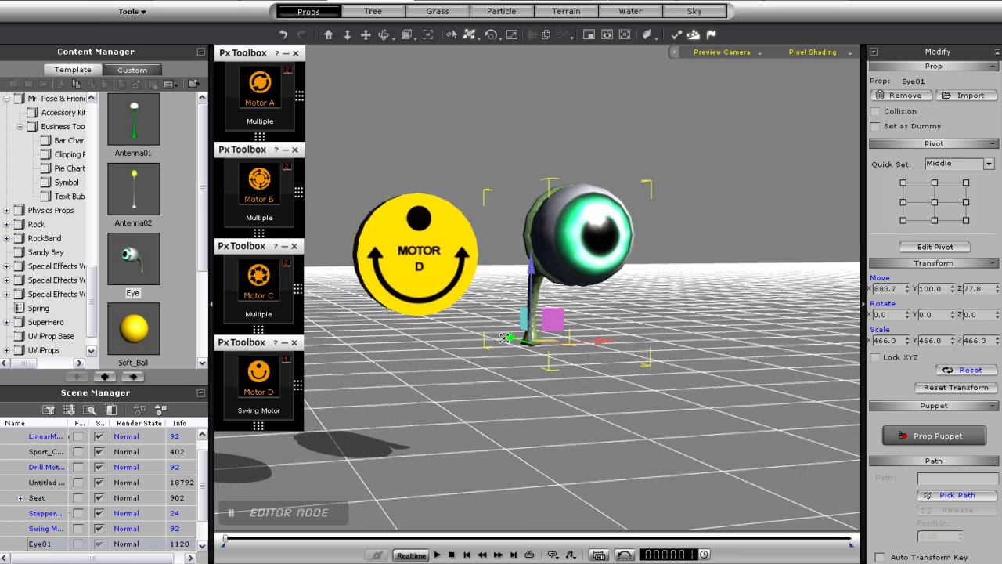
drag(509, 336, 606, 384)
right_drag(718, 425, 558, 431)
scroll(616, 415, down, 5)
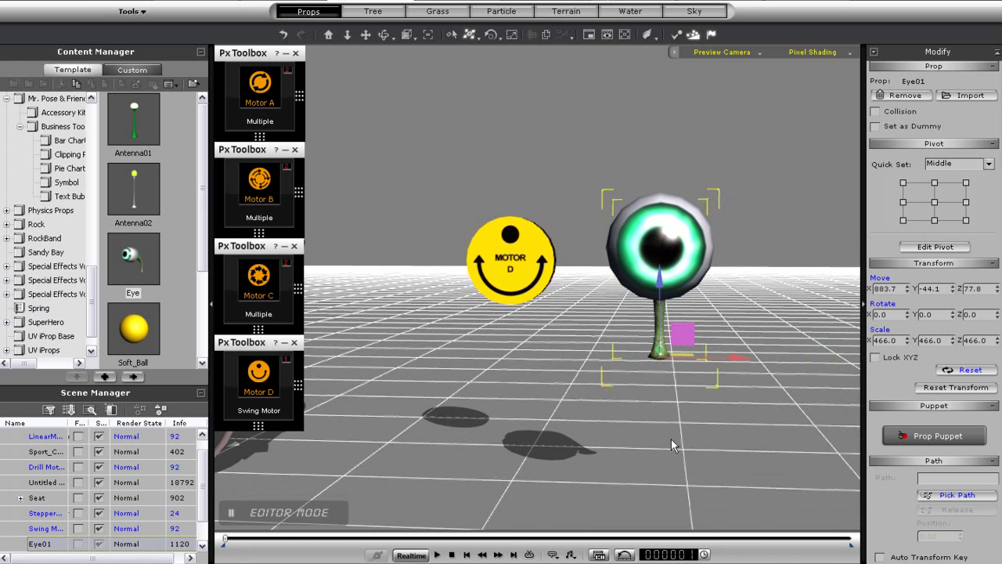
middle_drag(686, 426, 632, 404)
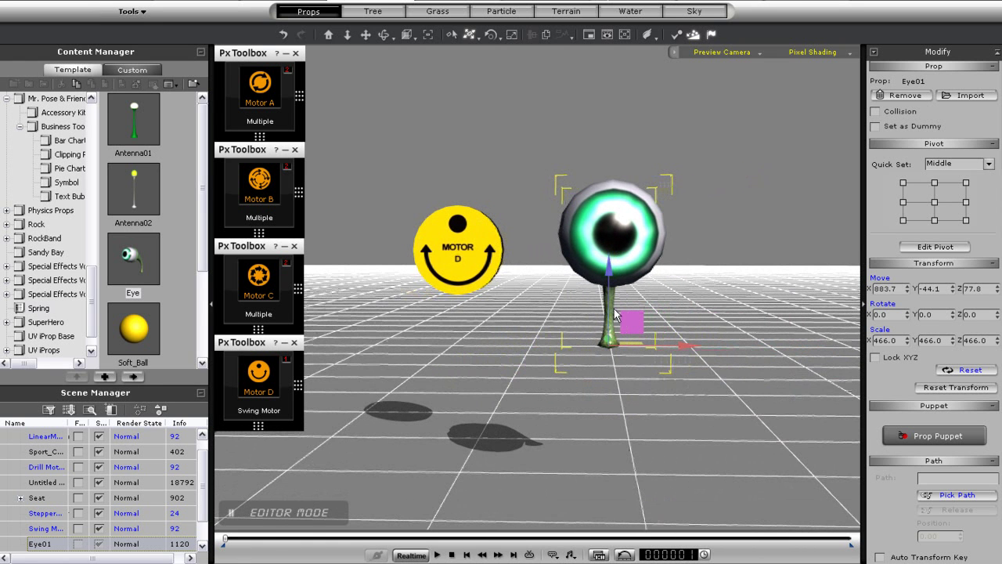
drag(607, 344, 609, 358)
Pick the Eye prop as an additional object driven by Motor D and close the motor's settings
click(474, 276)
mouse_move(247, 394)
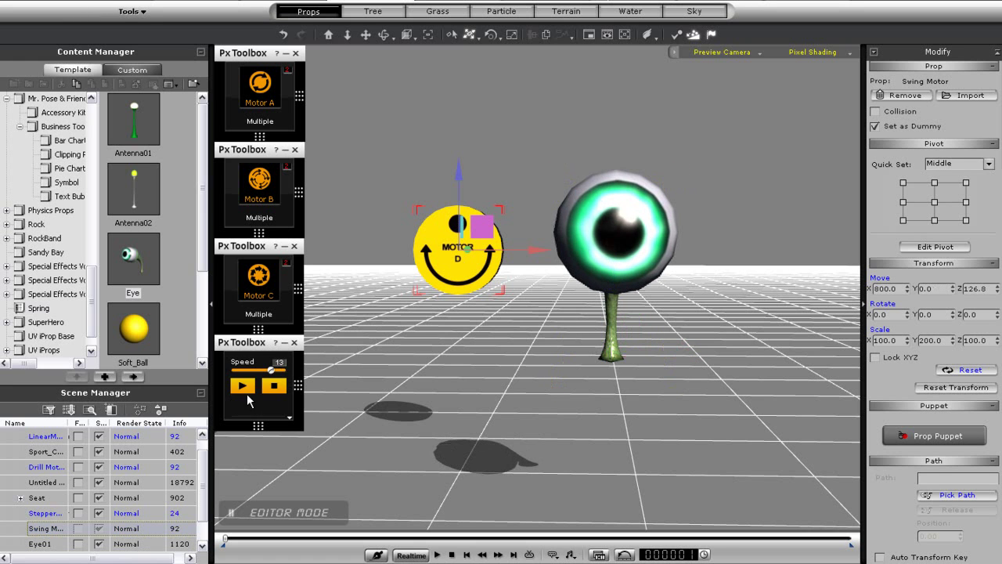
click(250, 412)
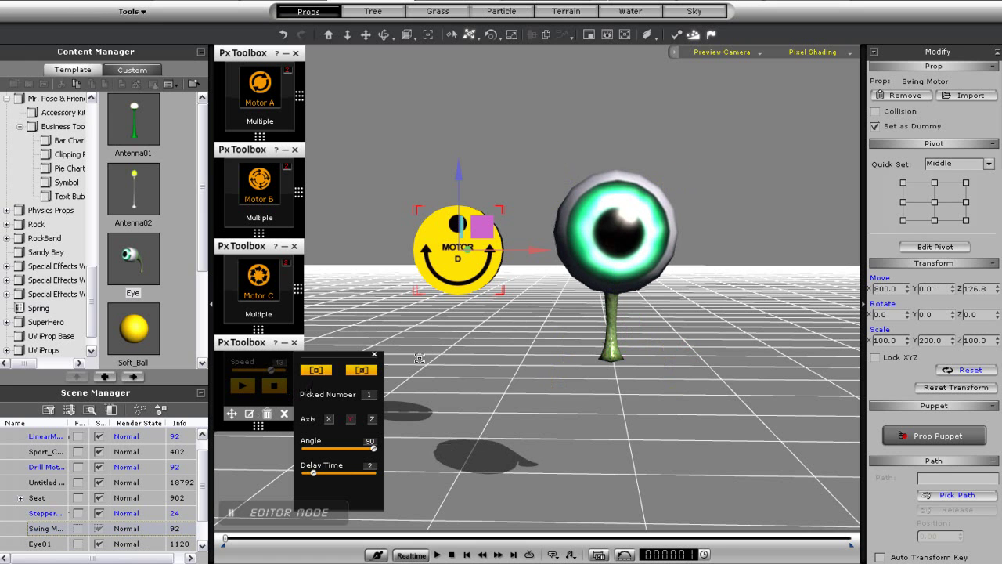
click(609, 253)
click(373, 357)
Test-run Motor D with the Eye prop attached and stop the playback
click(248, 388)
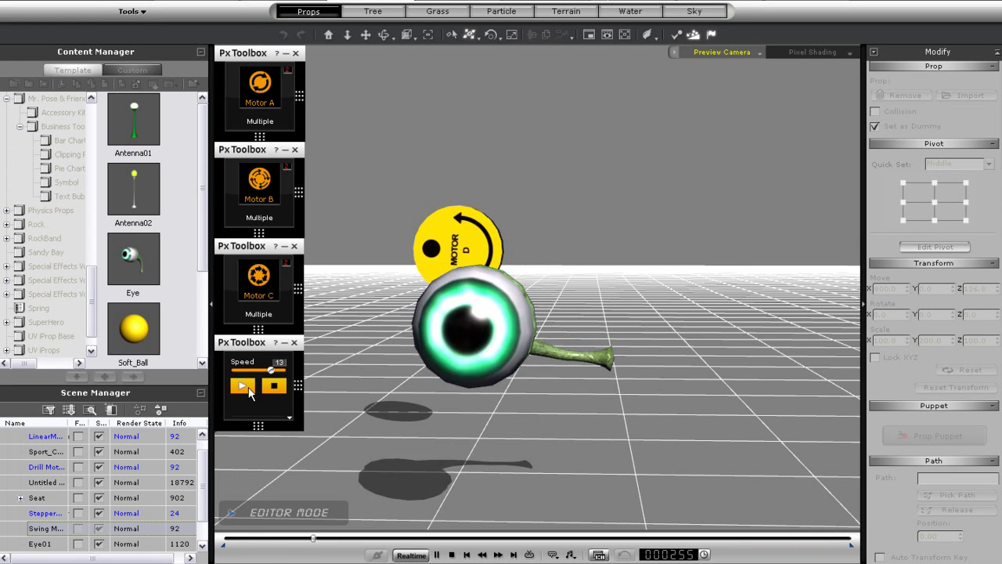
click(248, 386)
click(452, 554)
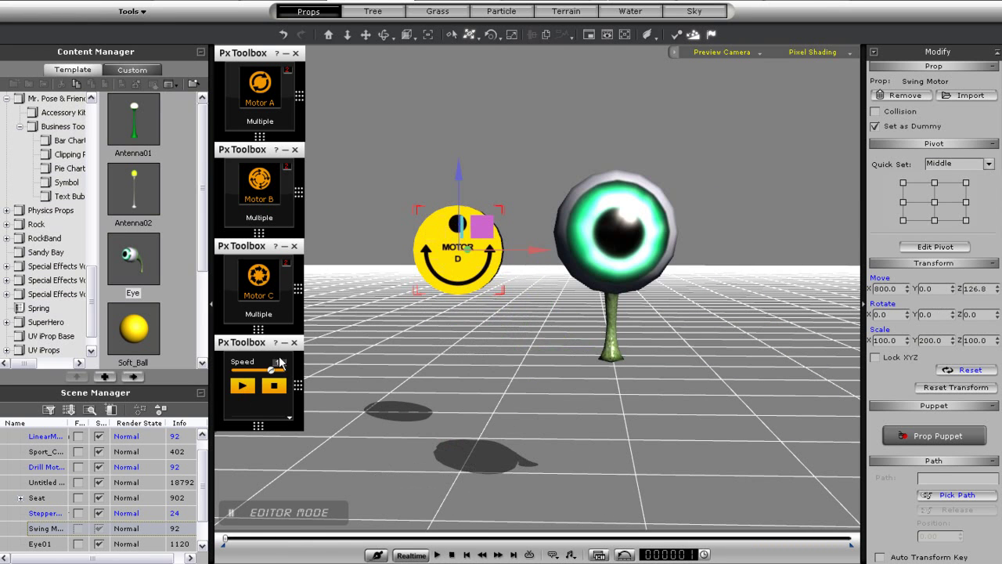
Set Motor D's Angle to 40, shorten its Delay Time, and test-run the eye's swing before stopping the playback
click(264, 413)
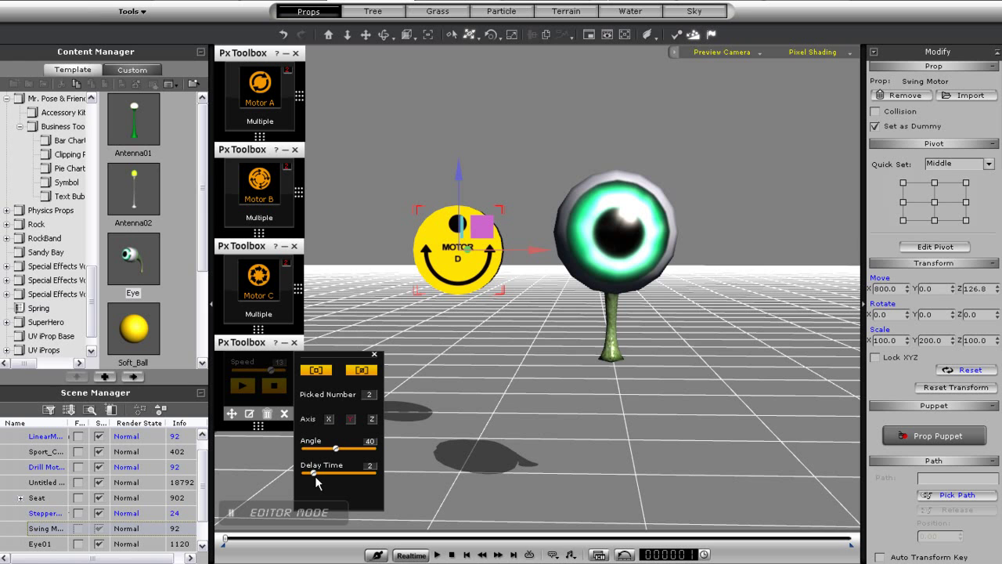
drag(314, 474, 305, 475)
click(374, 355)
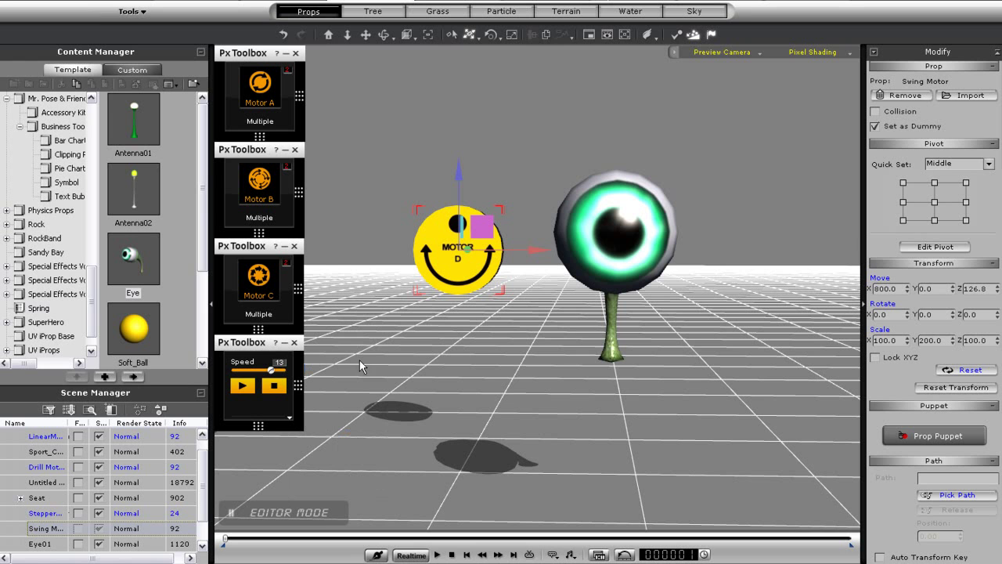
click(242, 387)
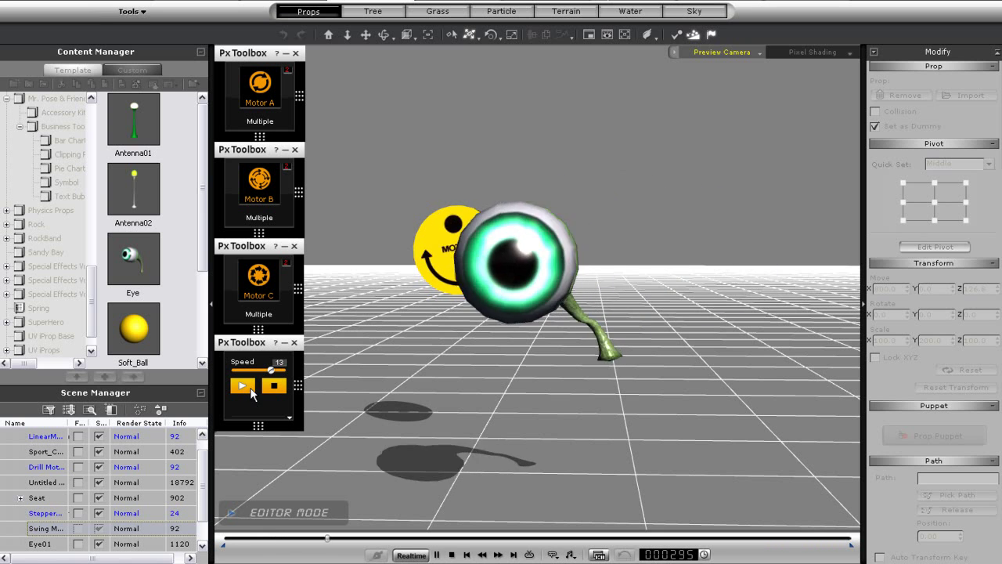
click(450, 554)
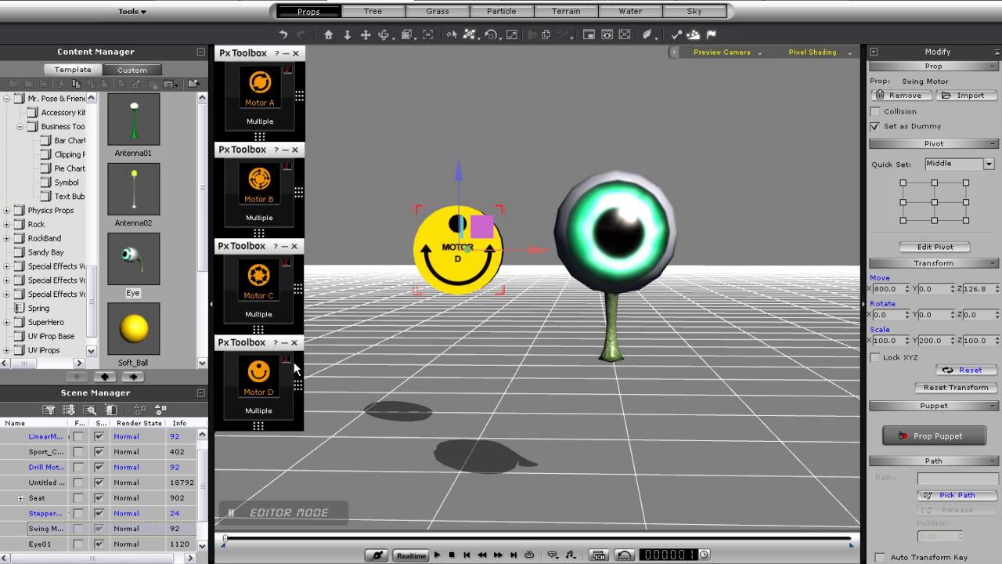